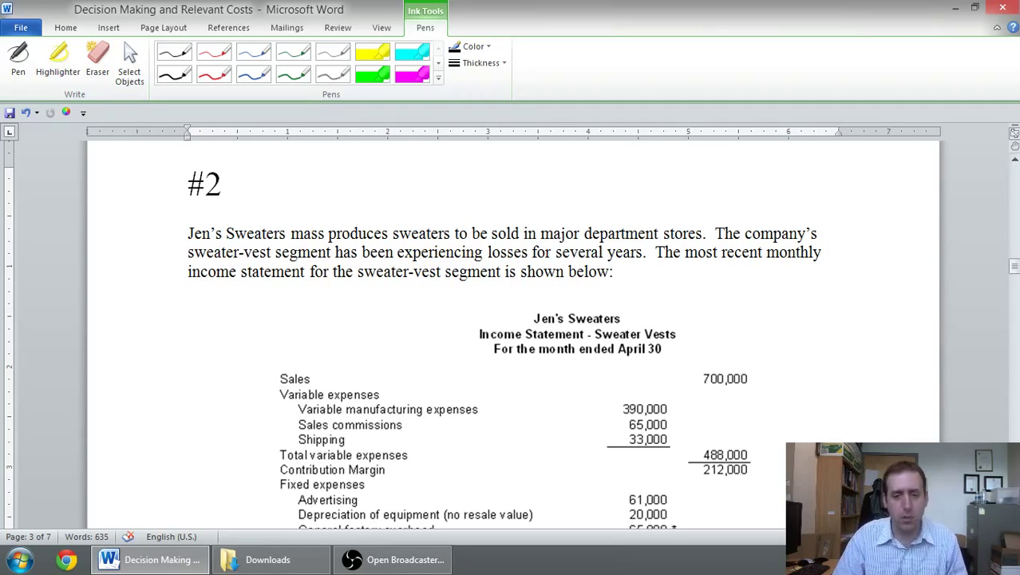
Step: Pick black pen ink and handwrite 'Drop or Retain' to the right of the #2 heading
{"action": "left_click", "coordinate": [174, 52]}
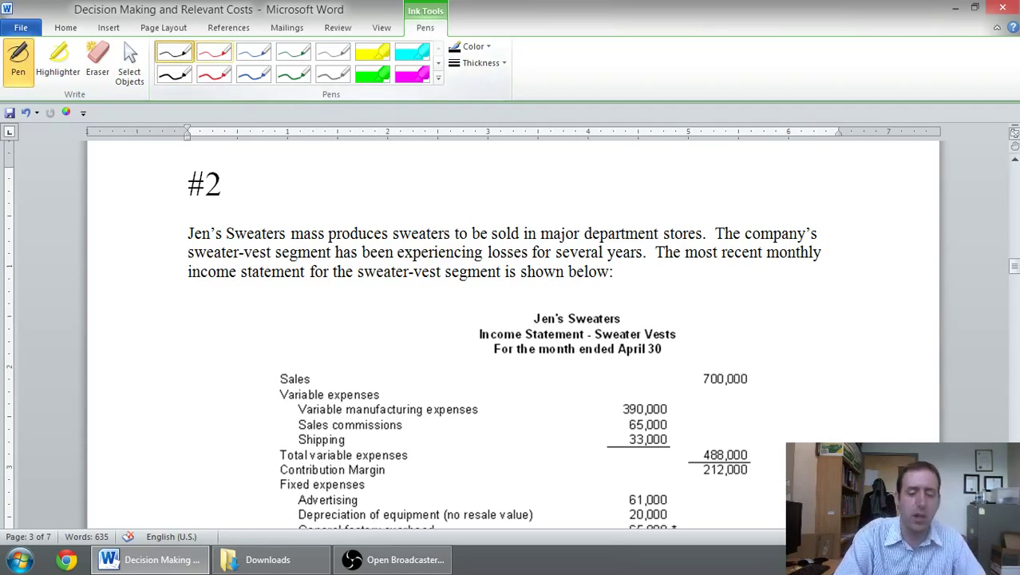
{"action": "mouse_move", "coordinate": [346, 167]}
{"action": "left_mouse_down"}
{"action": "mouse_move", "coordinate": [351, 196]}
{"action": "mouse_move", "coordinate": [375, 198]}
{"action": "left_mouse_up"}
{"action": "left_click_drag", "start_coordinate": [382, 189], "coordinate": [380, 198]}
{"action": "mouse_move", "coordinate": [388, 189]}
{"action": "left_mouse_down"}
{"action": "mouse_move", "coordinate": [390, 198]}
{"action": "mouse_move", "coordinate": [445, 177]}
{"action": "mouse_move", "coordinate": [509, 193]}
{"action": "mouse_move", "coordinate": [527, 182]}
{"action": "left_mouse_up"}
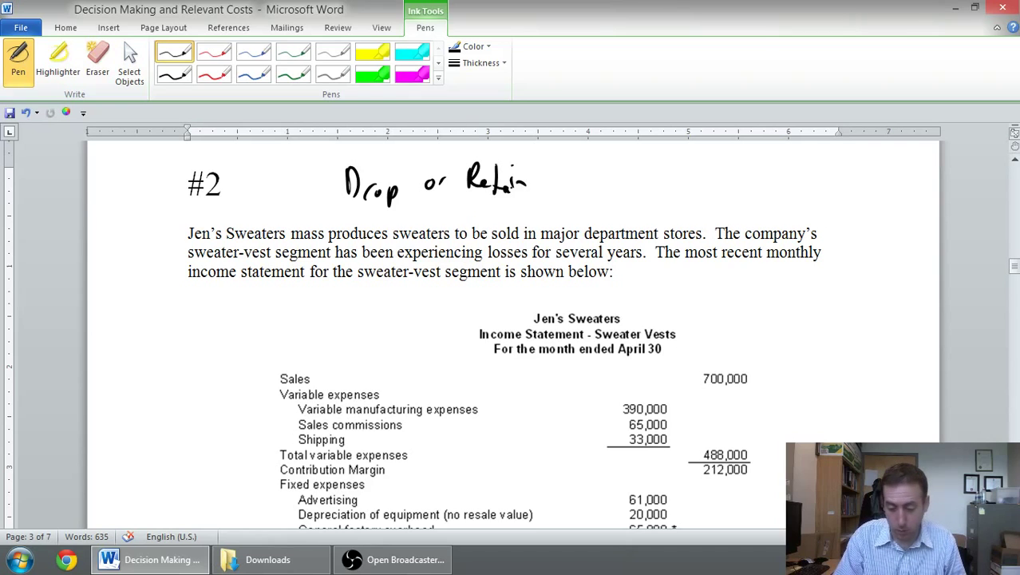
Step: Draw an upward ink arrow under the (126,000) net operating loss in the statement totals
{"action": "scroll", "coordinate": [511, 335], "scroll_direction": "down", "scroll_amount": 1}
{"action": "scroll", "coordinate": [511, 335], "scroll_direction": "down", "scroll_amount": 3}
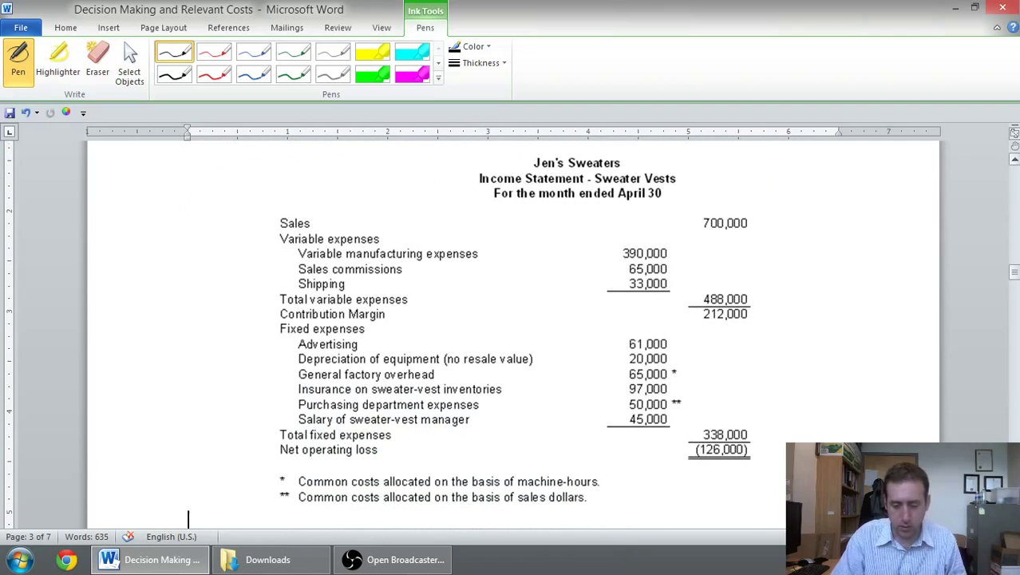
{"action": "mouse_move", "coordinate": [711, 469]}
{"action": "left_mouse_down"}
{"action": "mouse_move", "coordinate": [716, 477]}
{"action": "mouse_move", "coordinate": [728, 469]}
{"action": "left_mouse_up"}
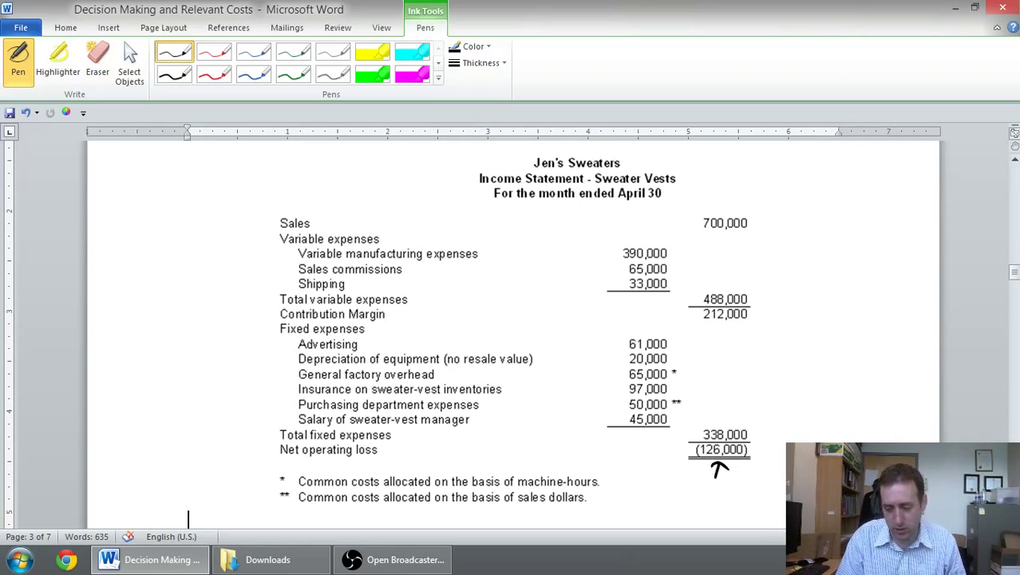
{"action": "scroll", "coordinate": [486, 336], "scroll_direction": "down", "scroll_amount": 1}
{"action": "scroll", "coordinate": [486, 335], "scroll_direction": "down", "scroll_amount": 4}
{"action": "scroll", "coordinate": [486, 335], "scroll_direction": "down", "scroll_amount": 2}
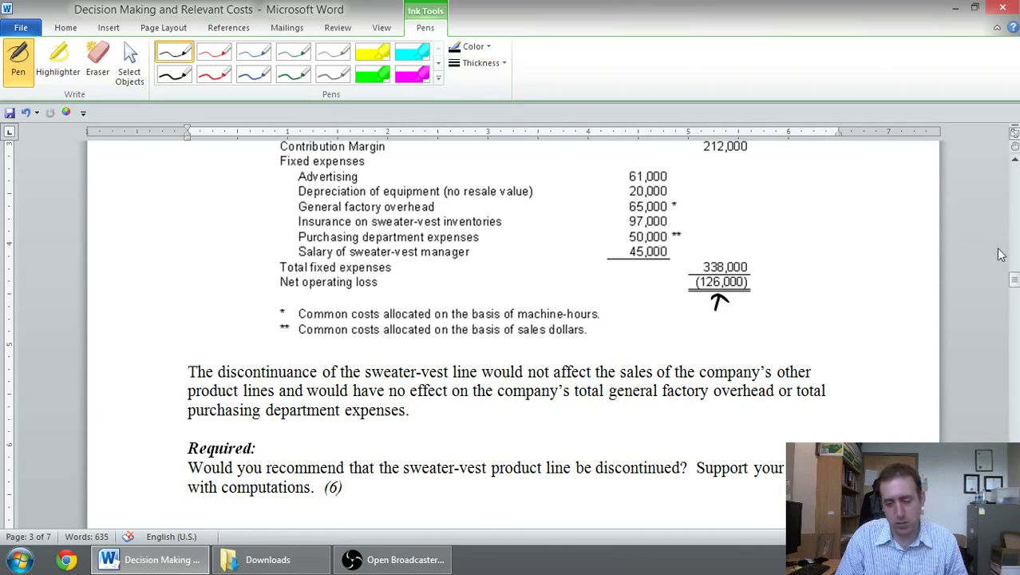
Step: Ink check marks beside 700,000 sales, the variable expenses, 488,000 and the 212,000 margin
{"action": "scroll", "coordinate": [1015, 163], "scroll_direction": "up", "scroll_amount": 5}
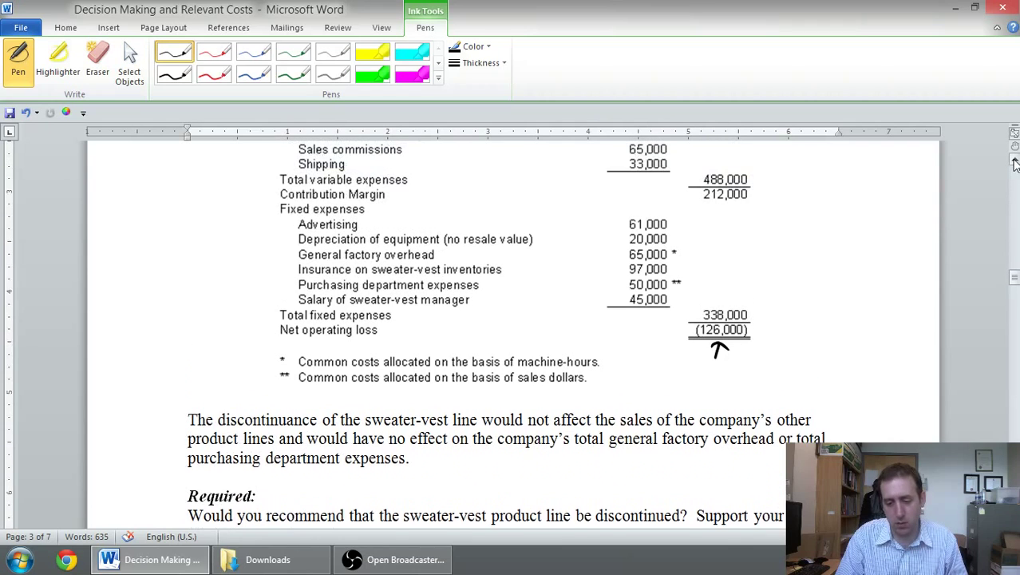
{"action": "scroll", "coordinate": [1014, 163], "scroll_direction": "up", "scroll_amount": 2}
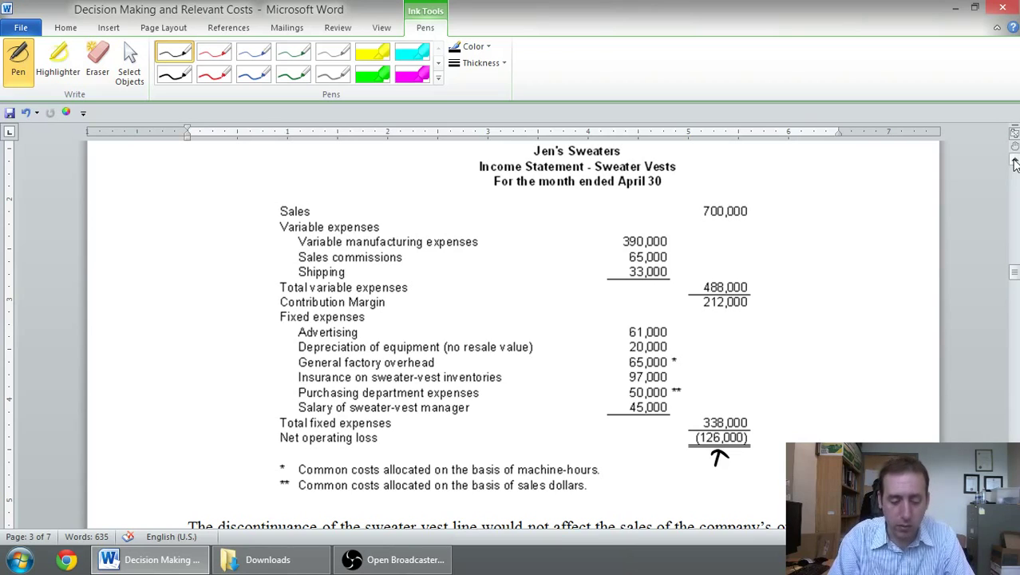
{"action": "left_click_drag", "start_coordinate": [754, 207], "coordinate": [765, 203]}
{"action": "left_click_drag", "start_coordinate": [673, 242], "coordinate": [681, 238]}
{"action": "mouse_move", "coordinate": [673, 253]}
{"action": "left_mouse_down"}
{"action": "mouse_move", "coordinate": [681, 250]}
{"action": "mouse_move", "coordinate": [680, 263]}
{"action": "left_mouse_up"}
{"action": "left_click_drag", "start_coordinate": [756, 280], "coordinate": [776, 295]}
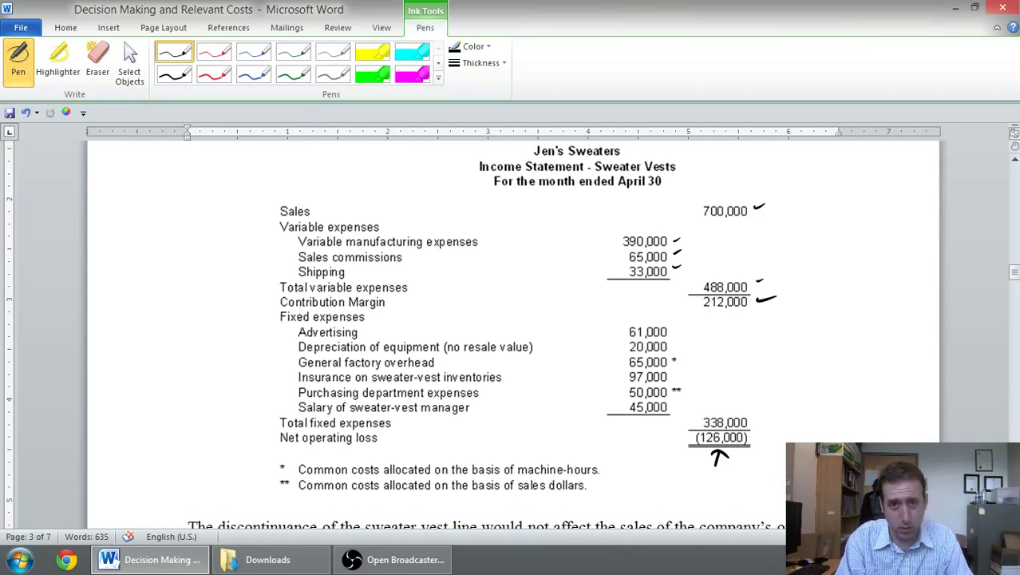
Step: Draw a tick beside 61,000 advertising and an X beside 20,000 equipment depreciation
{"action": "left_click_drag", "start_coordinate": [673, 331], "coordinate": [689, 326]}
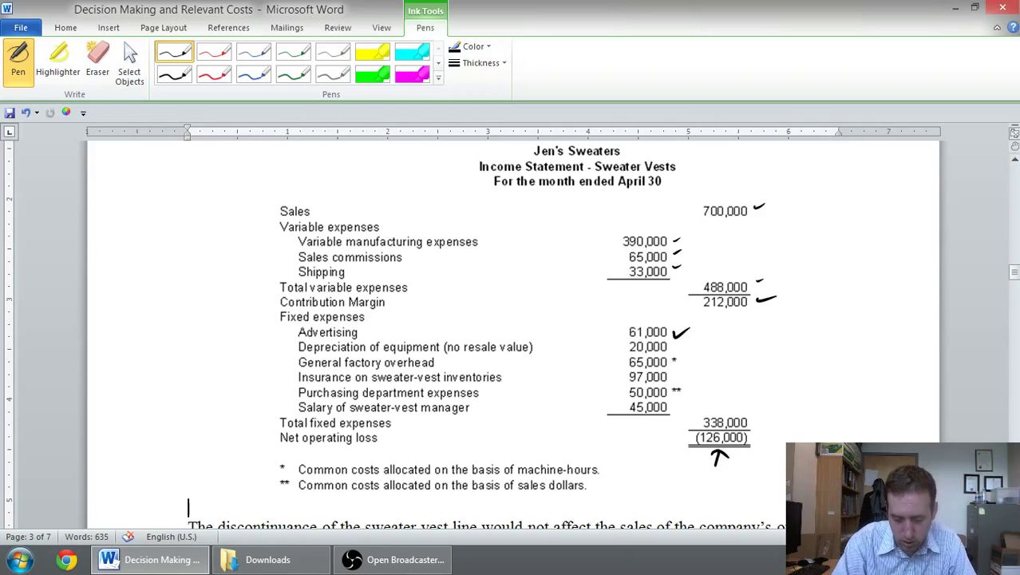
{"action": "mouse_move", "coordinate": [679, 339]}
{"action": "left_mouse_down"}
{"action": "mouse_move", "coordinate": [693, 348]}
{"action": "mouse_move", "coordinate": [680, 349]}
{"action": "left_mouse_up"}
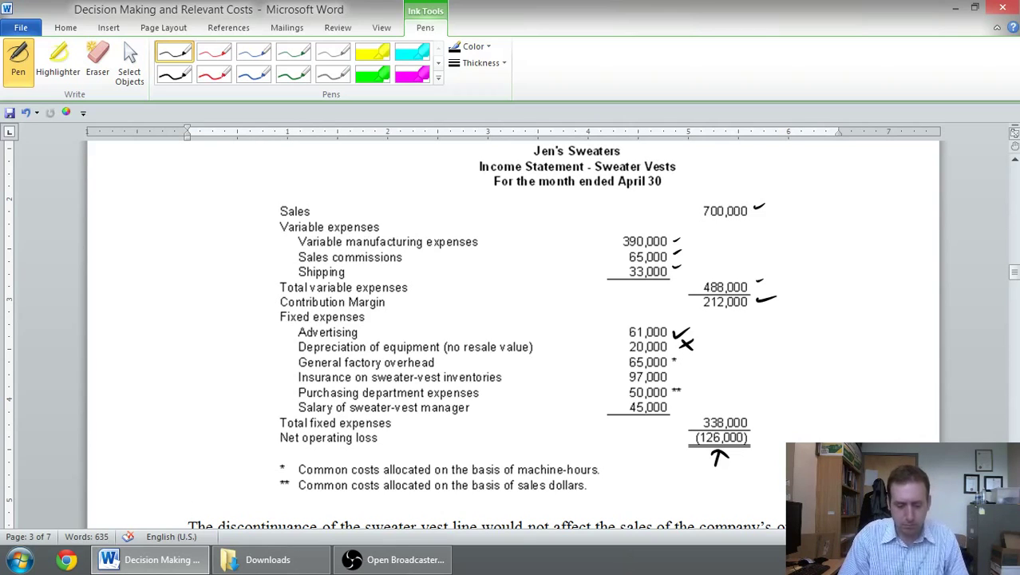
{"action": "scroll", "coordinate": [486, 335], "scroll_direction": "down", "scroll_amount": 2}
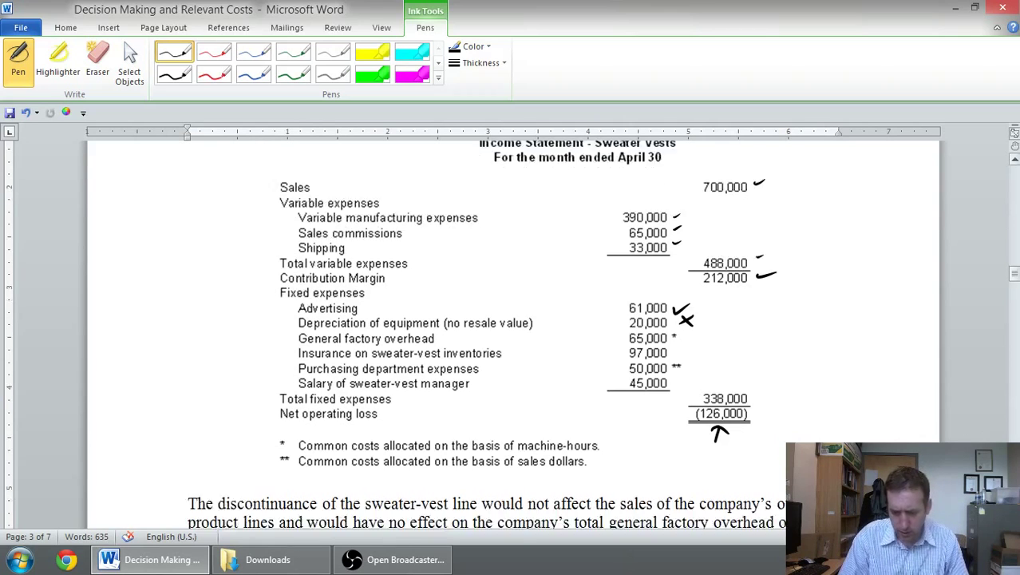
{"action": "scroll", "coordinate": [486, 334], "scroll_direction": "down", "scroll_amount": 1}
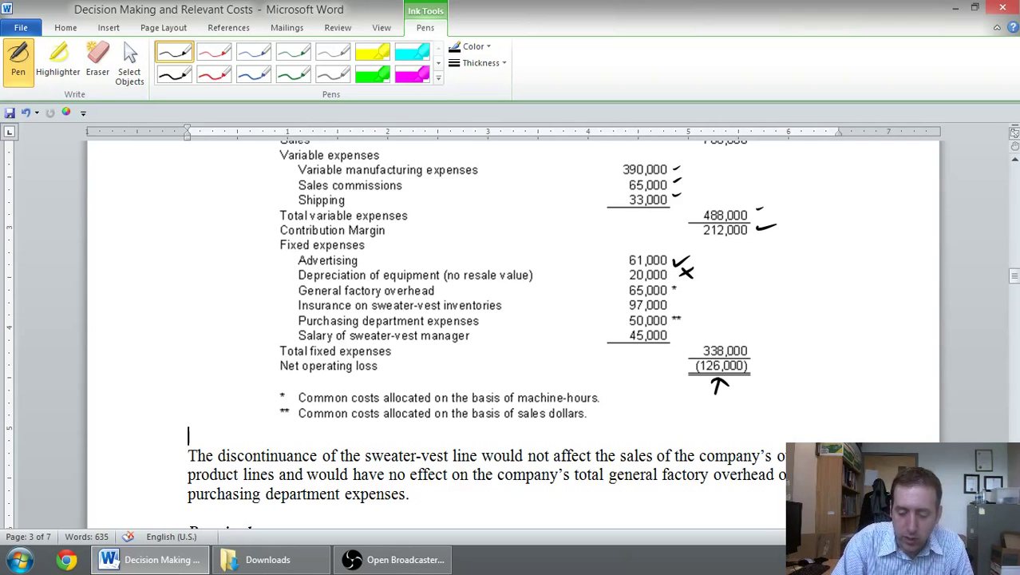
Step: X out 65,000 overhead and 50,000 purchasing; tick 97,000 insurance and 45,000 manager salary
{"action": "left_click_drag", "start_coordinate": [681, 285], "coordinate": [691, 294]}
{"action": "left_click_drag", "start_coordinate": [691, 285], "coordinate": [681, 294]}
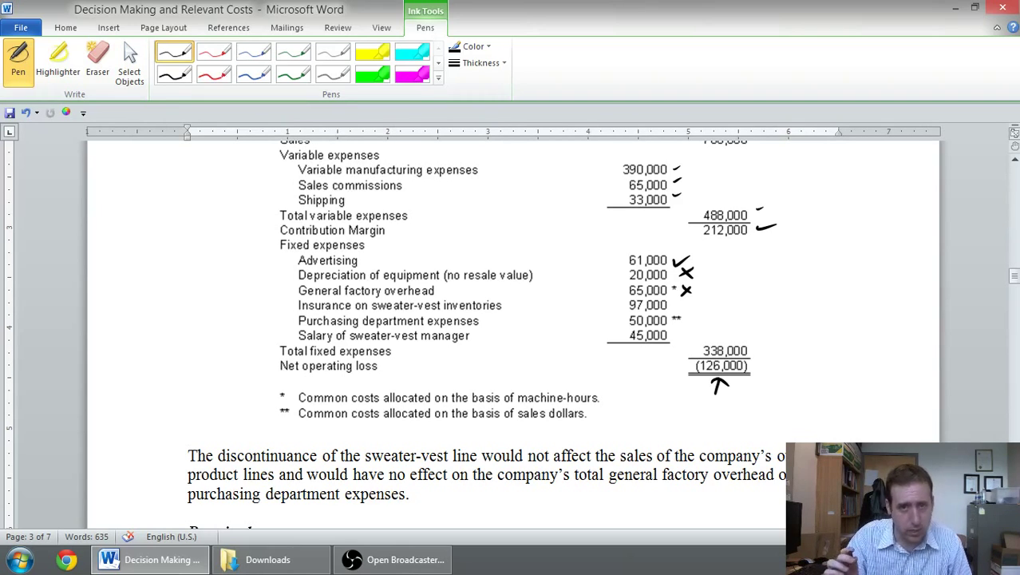
{"action": "left_click_drag", "start_coordinate": [674, 301], "coordinate": [692, 296]}
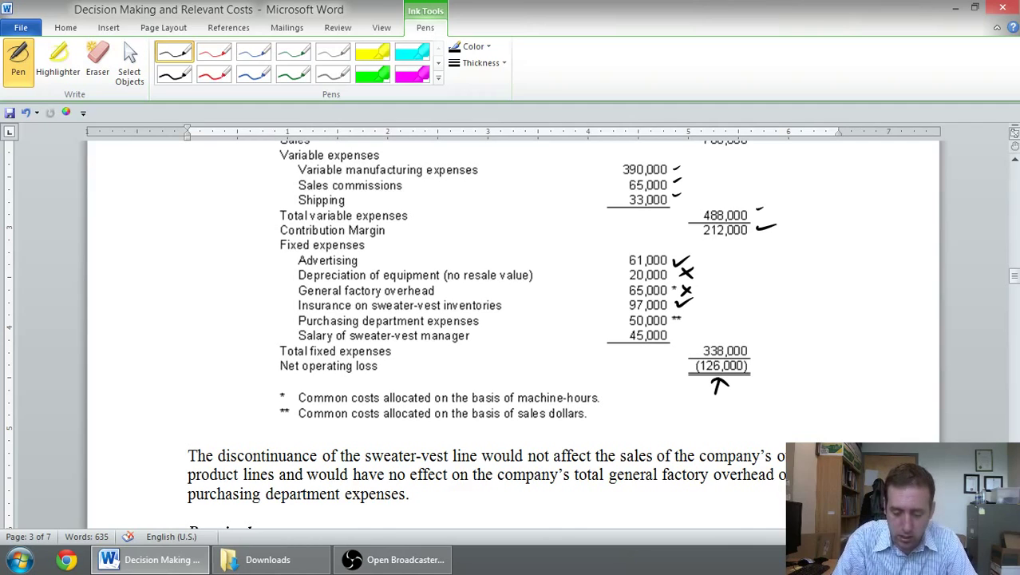
{"action": "left_click_drag", "start_coordinate": [685, 315], "coordinate": [695, 324]}
{"action": "left_click_drag", "start_coordinate": [694, 314], "coordinate": [685, 324]}
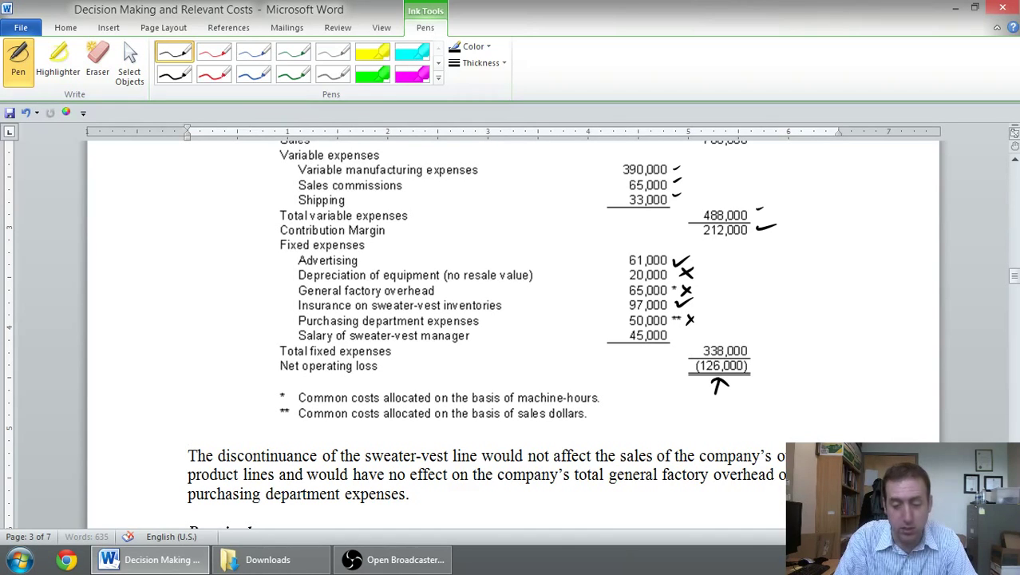
{"action": "left_click_drag", "start_coordinate": [675, 334], "coordinate": [694, 331]}
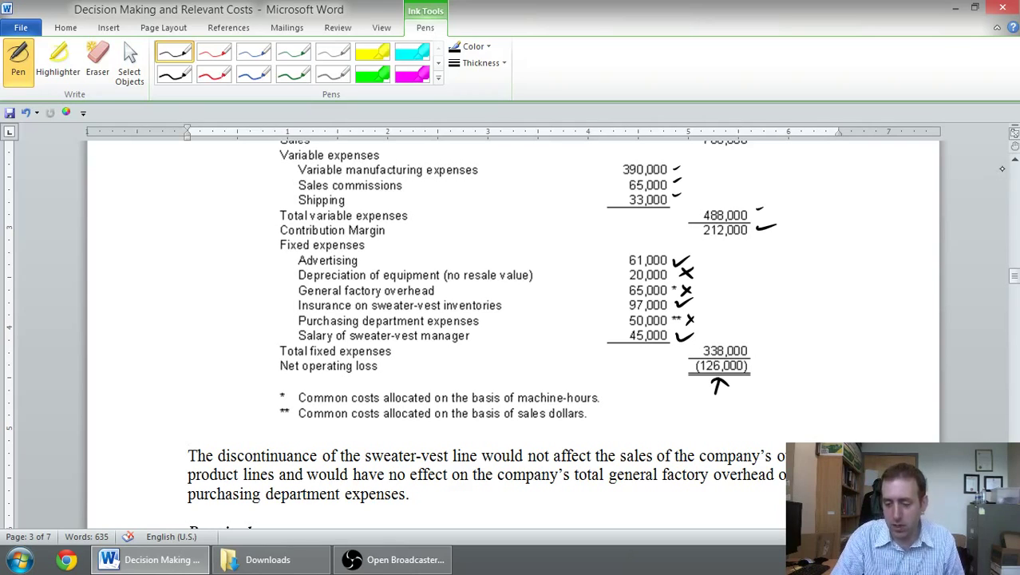
Step: In the right margin, write zeros for sales, variable expenses and advertising, then 20,000 for depreciation
{"action": "scroll", "coordinate": [1003, 167], "scroll_direction": "up", "scroll_amount": 1}
{"action": "scroll", "coordinate": [1007, 163], "scroll_direction": "up", "scroll_amount": 2}
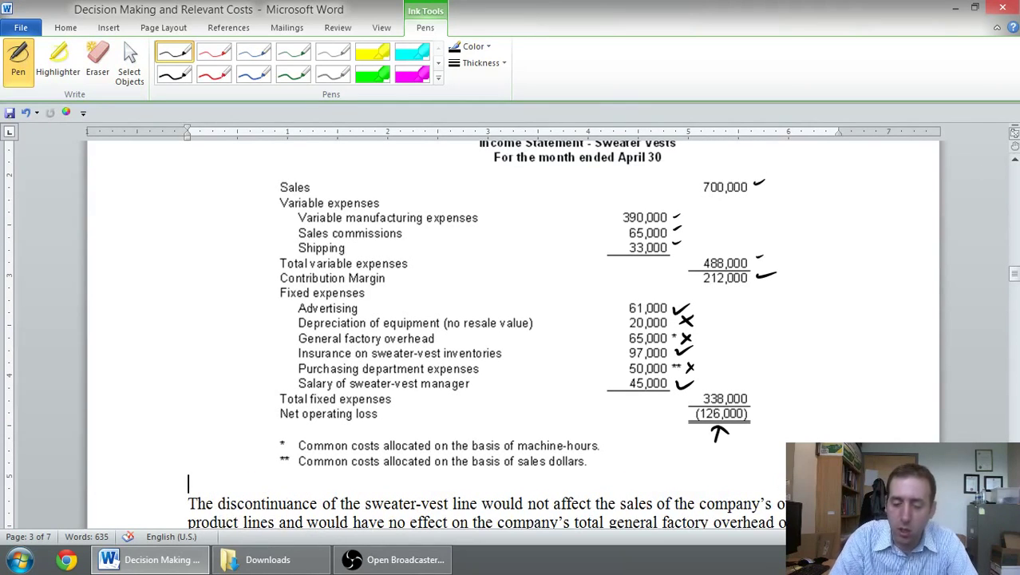
{"action": "left_click_drag", "start_coordinate": [787, 186], "coordinate": [800, 173]}
{"action": "mouse_move", "coordinate": [782, 215]}
{"action": "left_mouse_down"}
{"action": "mouse_move", "coordinate": [793, 203]}
{"action": "mouse_move", "coordinate": [782, 283]}
{"action": "mouse_move", "coordinate": [795, 271]}
{"action": "left_mouse_up"}
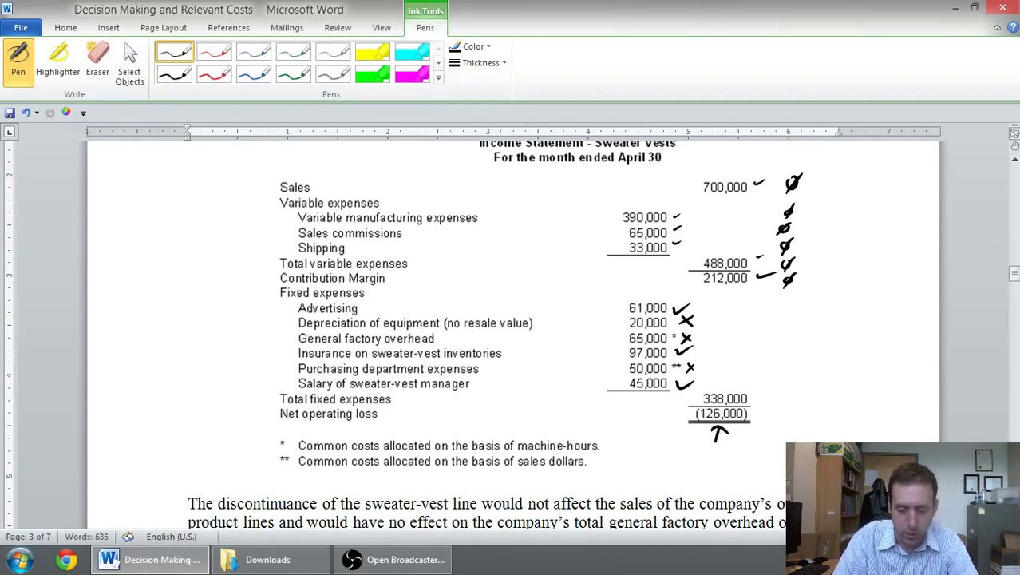
{"action": "left_click_drag", "start_coordinate": [786, 308], "coordinate": [794, 293]}
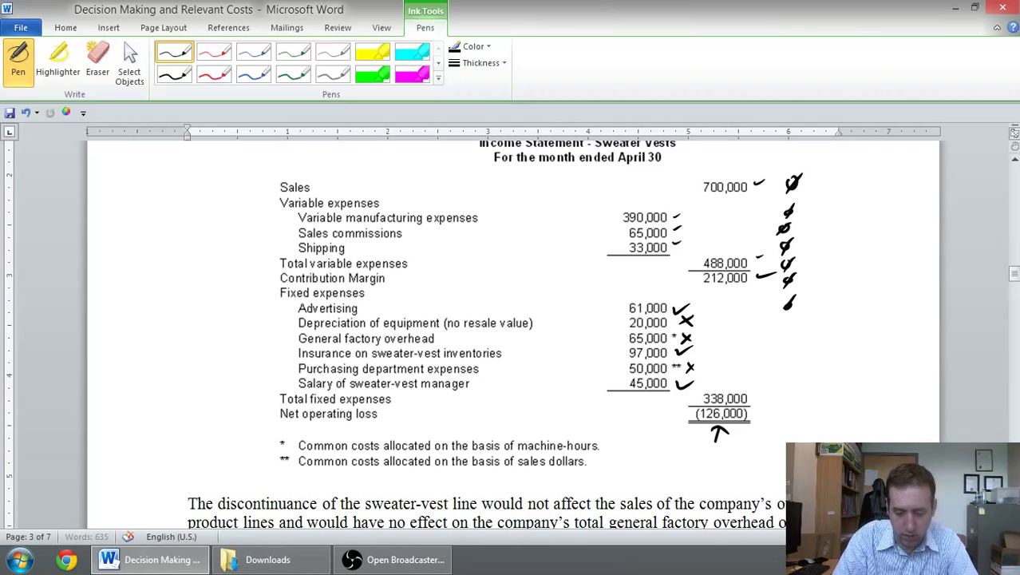
{"action": "mouse_move", "coordinate": [774, 319]}
{"action": "left_mouse_down"}
{"action": "mouse_move", "coordinate": [820, 324]}
{"action": "mouse_move", "coordinate": [776, 343]}
{"action": "mouse_move", "coordinate": [787, 344]}
{"action": "left_mouse_up"}
Step: Add 65,000 and 50,000 to the margin column, draw a total line and write (135,000)
{"action": "left_click_drag", "start_coordinate": [796, 346], "coordinate": [803, 343]}
{"action": "mouse_move", "coordinate": [810, 338]}
{"action": "left_mouse_down"}
{"action": "mouse_move", "coordinate": [821, 342]}
{"action": "mouse_move", "coordinate": [782, 358]}
{"action": "left_mouse_up"}
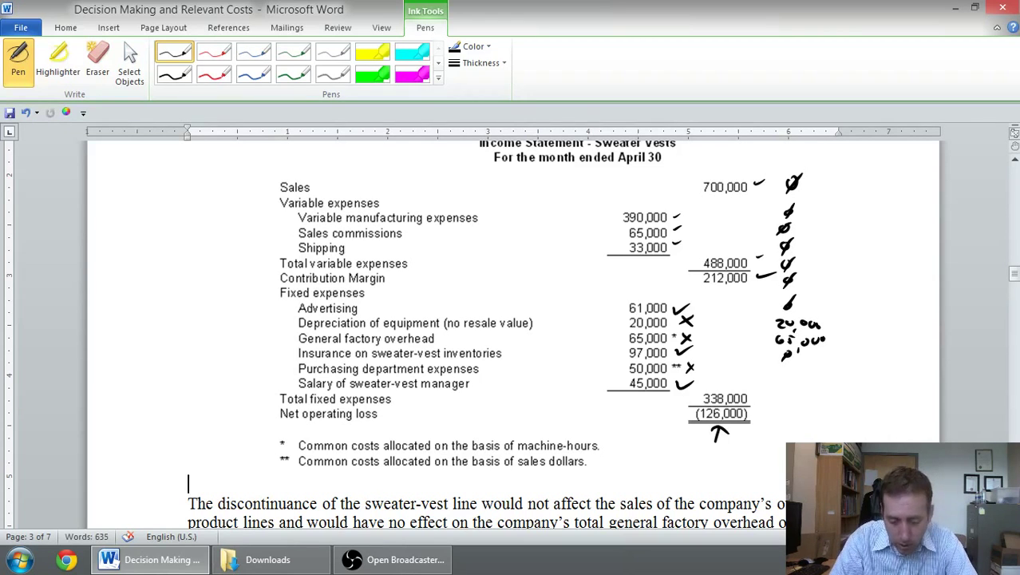
{"action": "mouse_move", "coordinate": [773, 365]}
{"action": "left_mouse_down"}
{"action": "mouse_move", "coordinate": [822, 370]}
{"action": "mouse_move", "coordinate": [789, 391]}
{"action": "mouse_move", "coordinate": [815, 394]}
{"action": "mouse_move", "coordinate": [780, 406]}
{"action": "left_mouse_up"}
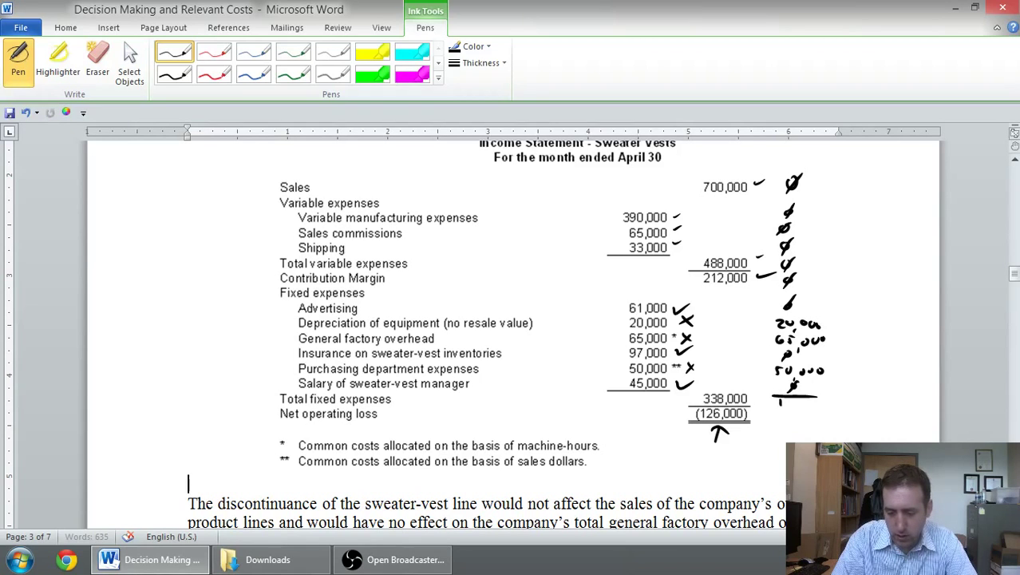
{"action": "mouse_move", "coordinate": [784, 397]}
{"action": "left_mouse_down"}
{"action": "mouse_move", "coordinate": [802, 411]}
{"action": "mouse_move", "coordinate": [832, 399]}
{"action": "left_mouse_up"}
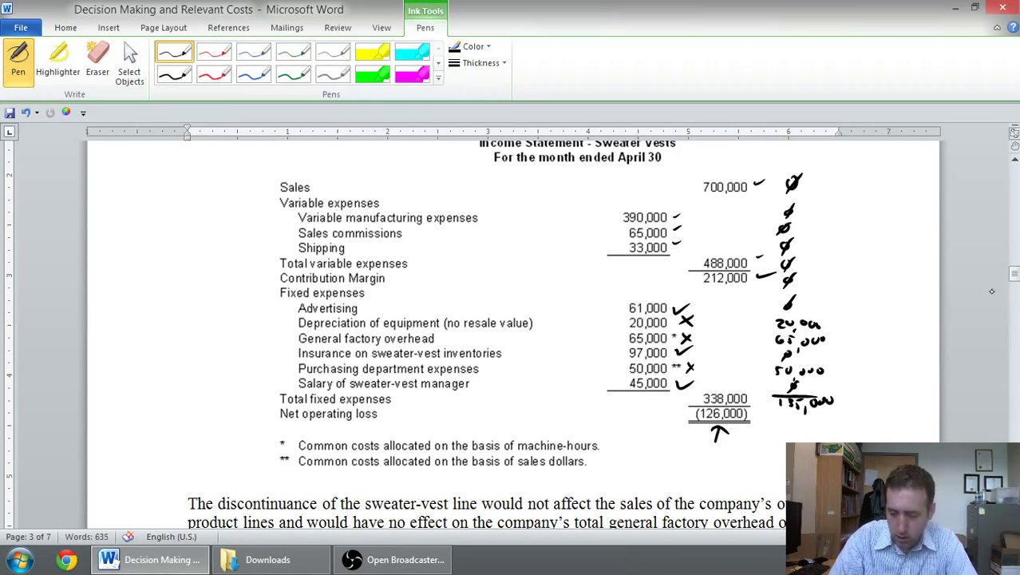
{"action": "left_click_drag", "start_coordinate": [1014, 271], "coordinate": [1015, 282]}
{"action": "mouse_move", "coordinate": [770, 209]}
{"action": "left_mouse_down"}
{"action": "mouse_move", "coordinate": [835, 212]}
{"action": "mouse_move", "coordinate": [775, 230]}
{"action": "mouse_move", "coordinate": [808, 244]}
{"action": "left_mouse_up"}
{"action": "left_click_drag", "start_coordinate": [819, 224], "coordinate": [823, 225]}
{"action": "left_click_drag", "start_coordinate": [831, 223], "coordinate": [839, 238]}
Step: Double-underline (135,000) and draw a two-way arrow linking it to the (126,000) loss
{"action": "left_click_drag", "start_coordinate": [770, 242], "coordinate": [836, 238]}
{"action": "left_click_drag", "start_coordinate": [776, 252], "coordinate": [836, 248]}
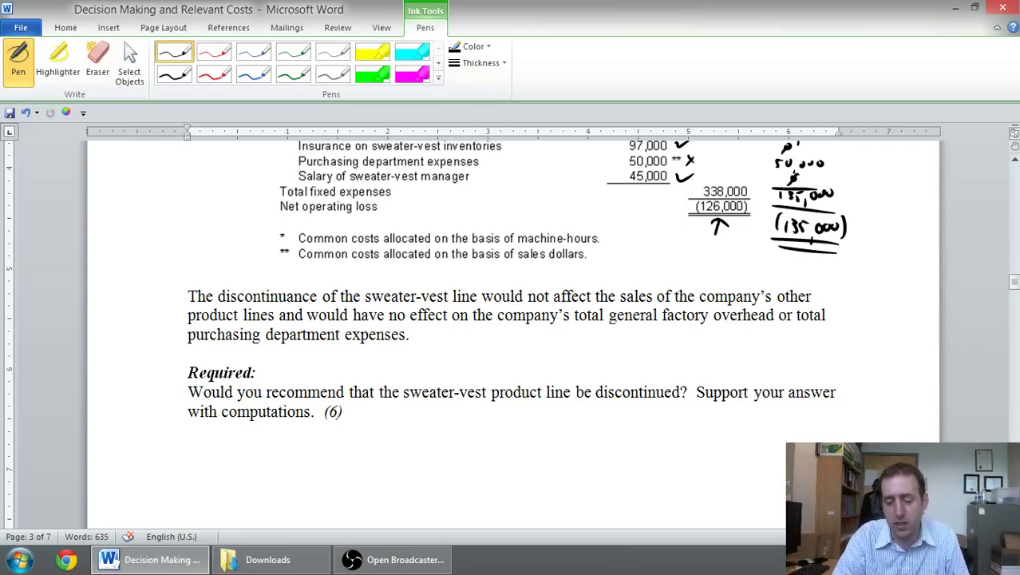
{"action": "mouse_move", "coordinate": [742, 229]}
{"action": "left_mouse_down"}
{"action": "mouse_move", "coordinate": [764, 225]}
{"action": "mouse_move", "coordinate": [758, 233]}
{"action": "mouse_move", "coordinate": [742, 219]}
{"action": "mouse_move", "coordinate": [732, 259]}
{"action": "left_mouse_up"}
{"action": "mouse_move", "coordinate": [744, 248]}
{"action": "left_mouse_down"}
{"action": "mouse_move", "coordinate": [752, 262]}
{"action": "mouse_move", "coordinate": [786, 271]}
{"action": "left_mouse_up"}
Step: Handwrite 'ok better to keep the division' beneath the two loss figures
{"action": "mouse_move", "coordinate": [792, 254]}
{"action": "left_mouse_down"}
{"action": "mouse_move", "coordinate": [792, 272]}
{"action": "mouse_move", "coordinate": [813, 270]}
{"action": "left_mouse_up"}
{"action": "left_click_drag", "start_coordinate": [728, 281], "coordinate": [769, 287]}
{"action": "left_click_drag", "start_coordinate": [769, 283], "coordinate": [778, 287]}
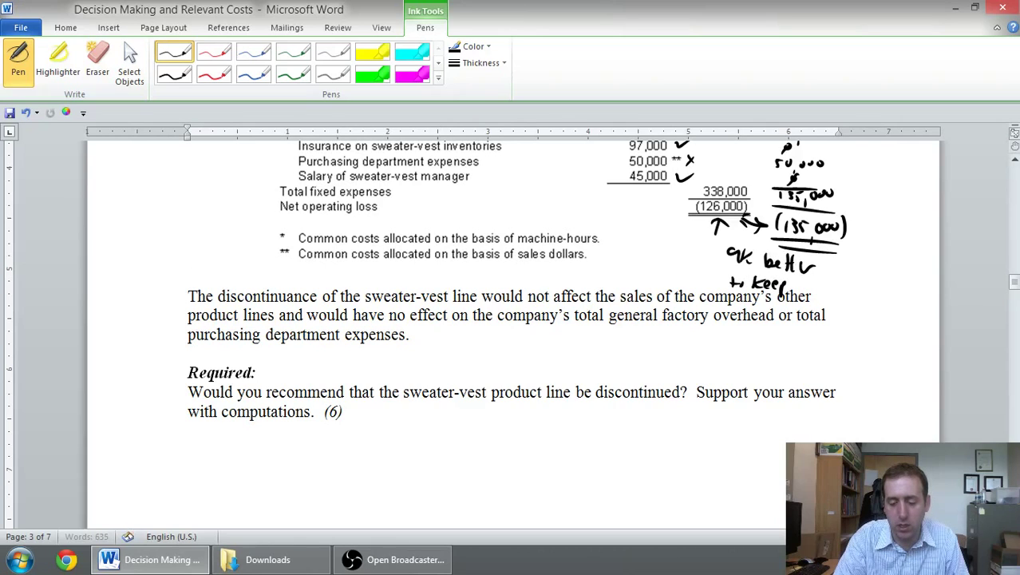
{"action": "mouse_move", "coordinate": [798, 275]}
{"action": "left_mouse_down"}
{"action": "mouse_move", "coordinate": [802, 289]}
{"action": "mouse_move", "coordinate": [891, 284]}
{"action": "left_mouse_up"}
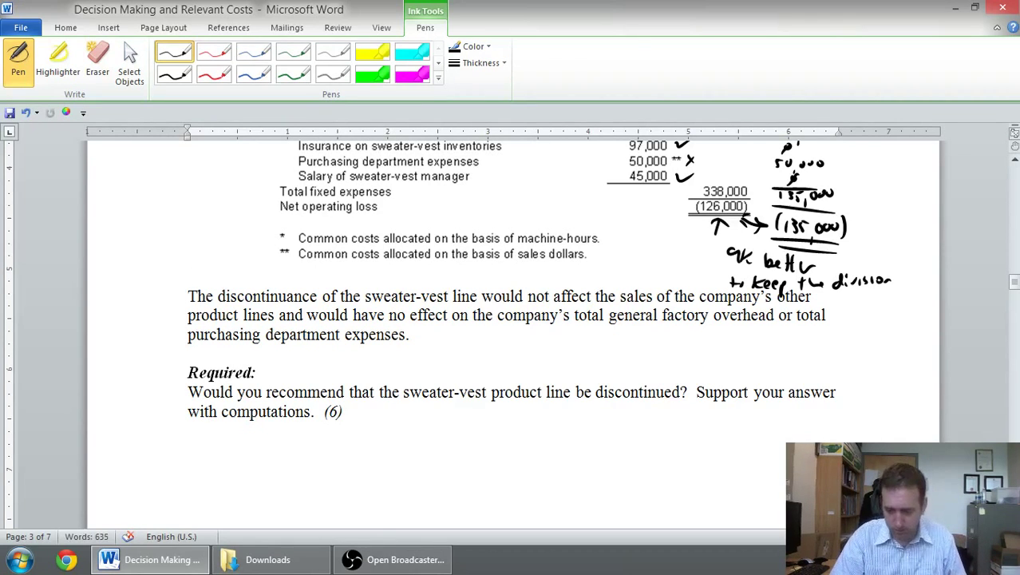
Step: Draw a pen-ink circle around the 212,000 Contribution Margin figure
{"action": "left_click_drag", "start_coordinate": [1014, 281], "coordinate": [1015, 274]}
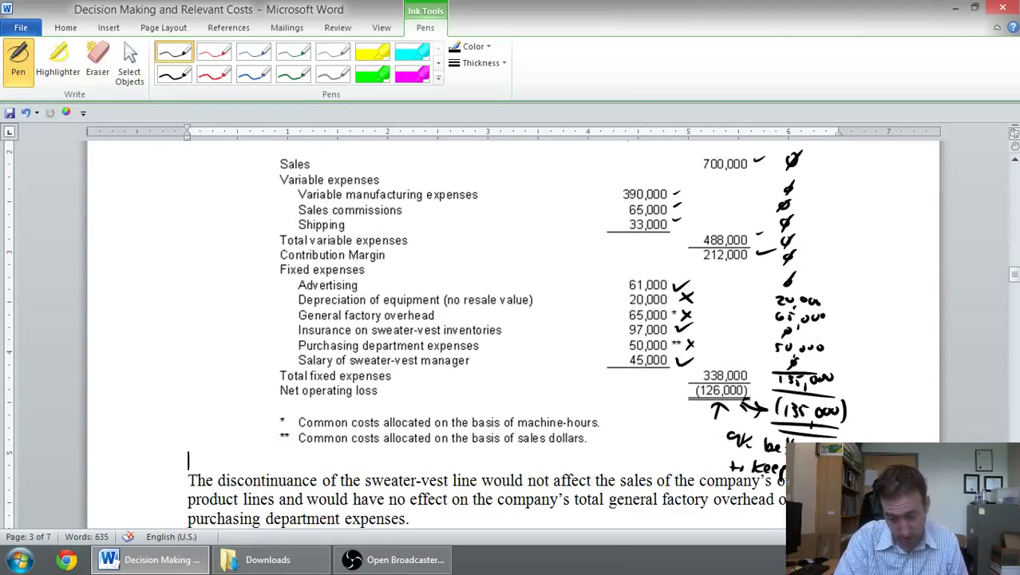
{"action": "mouse_move", "coordinate": [700, 255]}
{"action": "left_mouse_down"}
{"action": "mouse_move", "coordinate": [710, 268]}
{"action": "mouse_move", "coordinate": [746, 247]}
{"action": "mouse_move", "coordinate": [701, 270]}
{"action": "left_mouse_up"}
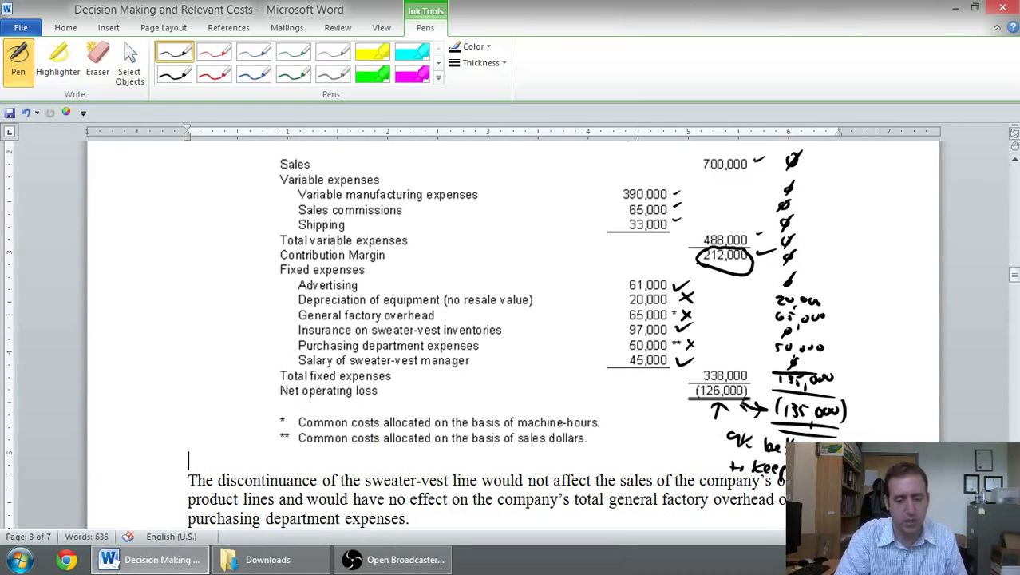
Step: Below the Required question, handwrite 'CM Lost' followed by (212,000)
{"action": "left_click_drag", "start_coordinate": [1014, 274], "coordinate": [1013, 296]}
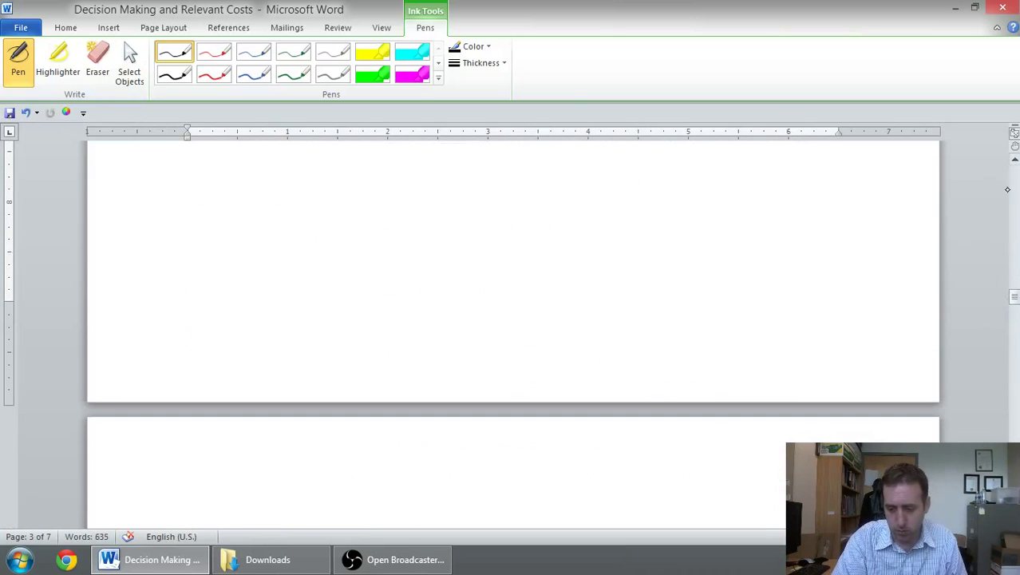
{"action": "scroll", "coordinate": [975, 226], "scroll_direction": "up", "scroll_amount": 5}
{"action": "mouse_move", "coordinate": [365, 445]}
{"action": "left_mouse_down"}
{"action": "mouse_move", "coordinate": [367, 466]}
{"action": "mouse_move", "coordinate": [444, 459]}
{"action": "left_mouse_up"}
{"action": "left_click_drag", "start_coordinate": [456, 439], "coordinate": [458, 462]}
{"action": "left_click_drag", "start_coordinate": [452, 449], "coordinate": [469, 447]}
{"action": "scroll", "coordinate": [988, 202], "scroll_direction": "up", "scroll_amount": 5}
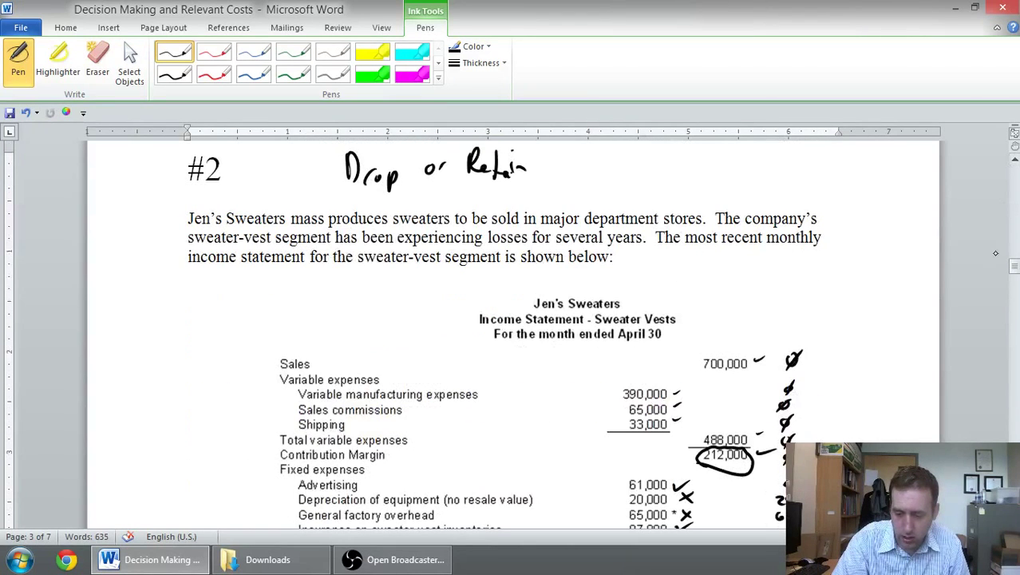
{"action": "scroll", "coordinate": [1010, 281], "scroll_direction": "down", "scroll_amount": 5}
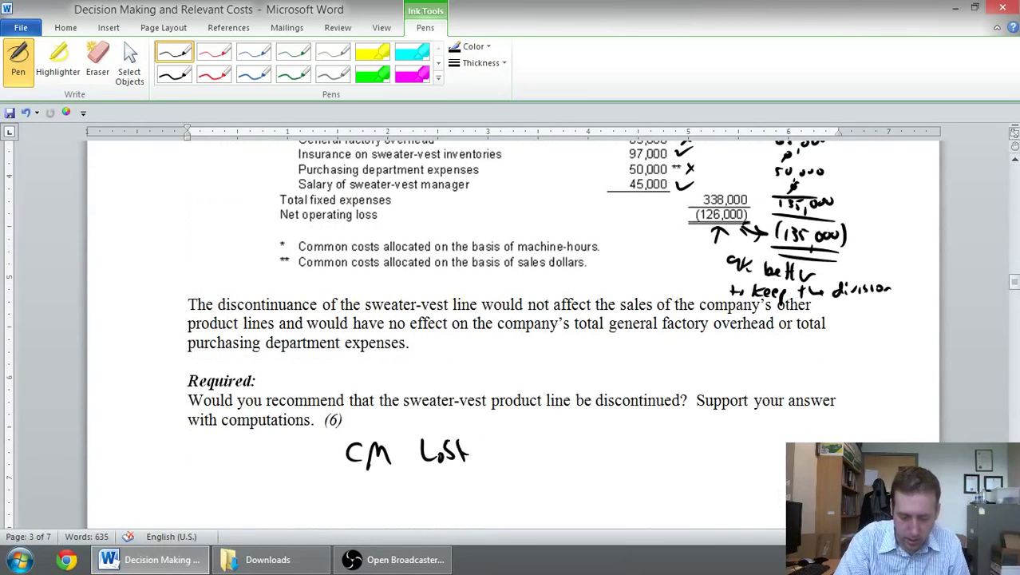
{"action": "left_click_drag", "start_coordinate": [524, 431], "coordinate": [518, 458]}
{"action": "left_click_drag", "start_coordinate": [533, 439], "coordinate": [546, 453]}
{"action": "mouse_move", "coordinate": [551, 435]}
{"action": "left_mouse_down"}
{"action": "mouse_move", "coordinate": [552, 452]}
{"action": "mouse_move", "coordinate": [573, 452]}
{"action": "mouse_move", "coordinate": [576, 465]}
{"action": "left_mouse_up"}
{"action": "mouse_move", "coordinate": [594, 443]}
{"action": "left_mouse_down"}
{"action": "mouse_move", "coordinate": [592, 451]}
{"action": "mouse_move", "coordinate": [627, 456]}
{"action": "left_mouse_up"}
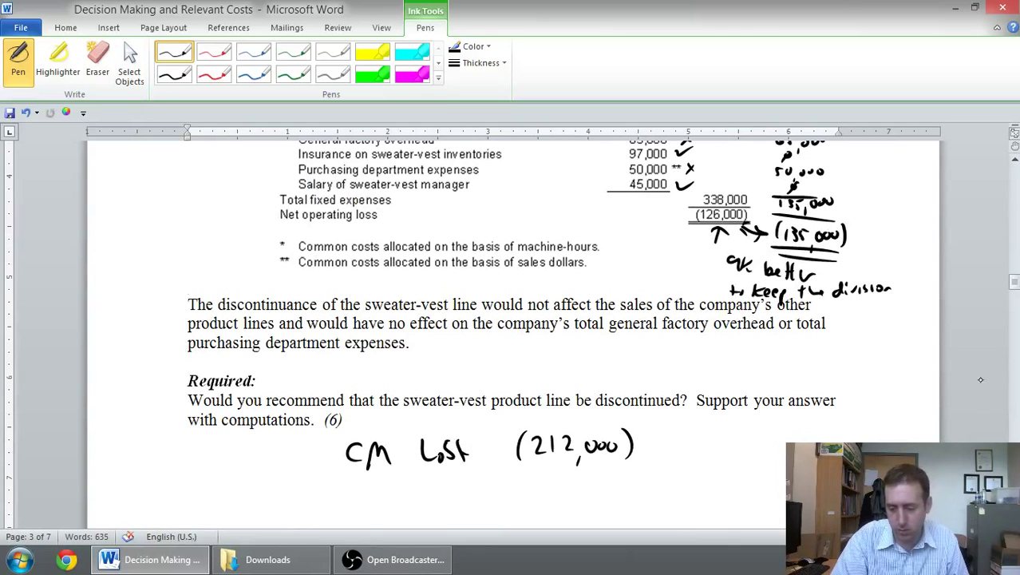
{"action": "scroll", "coordinate": [983, 401], "scroll_direction": "down", "scroll_amount": 3}
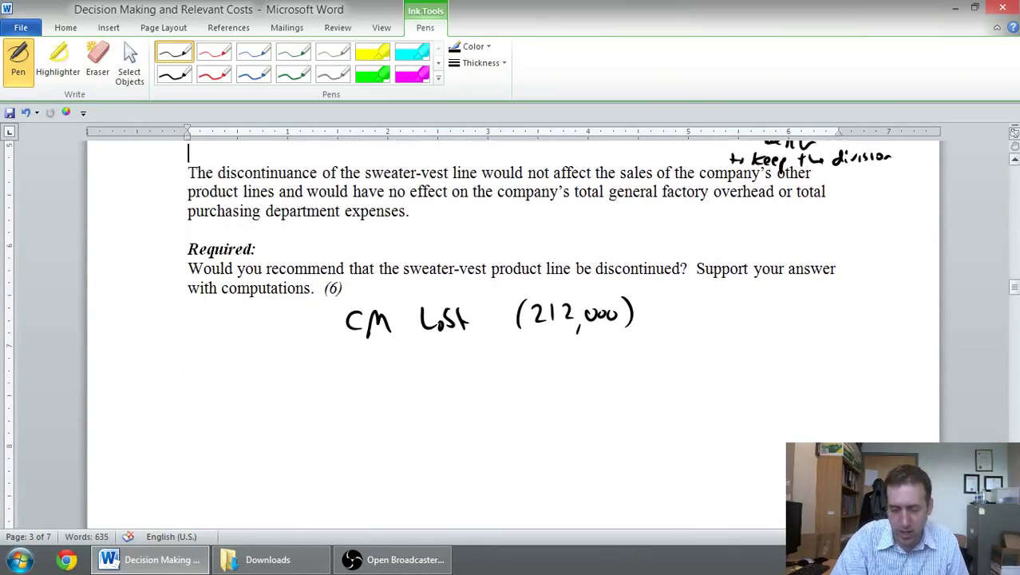
Step: Handwrite the 'FC Saved' label on the next line
{"action": "left_click_drag", "start_coordinate": [348, 352], "coordinate": [348, 377]}
{"action": "left_click_drag", "start_coordinate": [348, 350], "coordinate": [364, 349]}
{"action": "mouse_move", "coordinate": [349, 363]}
{"action": "left_mouse_down"}
{"action": "mouse_move", "coordinate": [420, 365]}
{"action": "mouse_move", "coordinate": [415, 375]}
{"action": "left_mouse_up"}
{"action": "left_click_drag", "start_coordinate": [440, 366], "coordinate": [452, 372]}
{"action": "left_click_drag", "start_coordinate": [452, 365], "coordinate": [466, 372]}
{"action": "left_click_drag", "start_coordinate": [469, 368], "coordinate": [470, 358]}
{"action": "left_click_drag", "start_coordinate": [1013, 286], "coordinate": [1013, 276]}
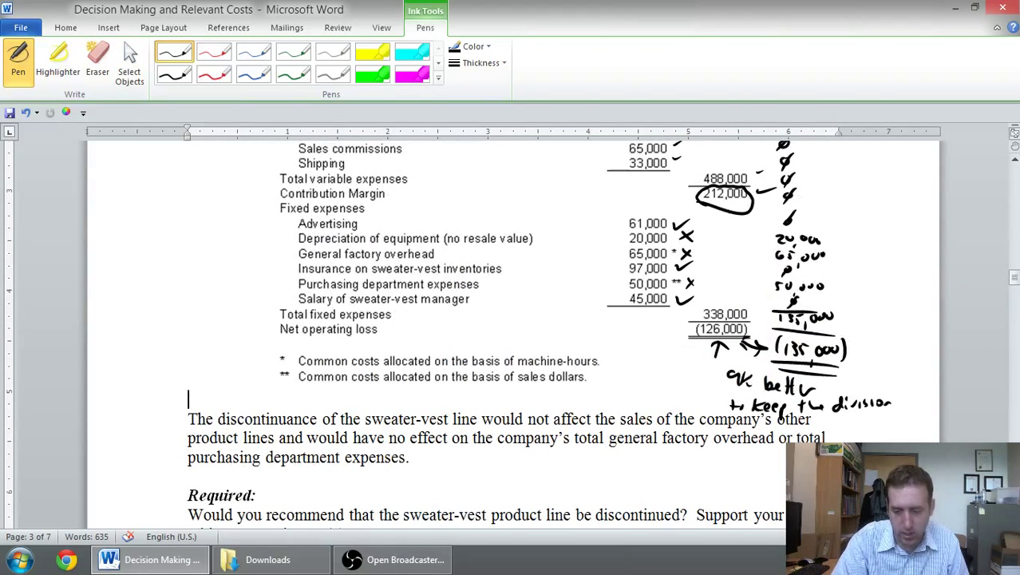
{"action": "left_click_drag", "start_coordinate": [1013, 279], "coordinate": [1014, 288]}
Step: Write the saved fixed costs 61,000, 97,000 and 45,000 stacked beneath the label
{"action": "mouse_move", "coordinate": [545, 301]}
{"action": "left_mouse_down"}
{"action": "mouse_move", "coordinate": [540, 313]}
{"action": "mouse_move", "coordinate": [559, 317]}
{"action": "left_mouse_up"}
{"action": "left_click_drag", "start_coordinate": [569, 316], "coordinate": [593, 309]}
{"action": "left_click_drag", "start_coordinate": [607, 308], "coordinate": [606, 309]}
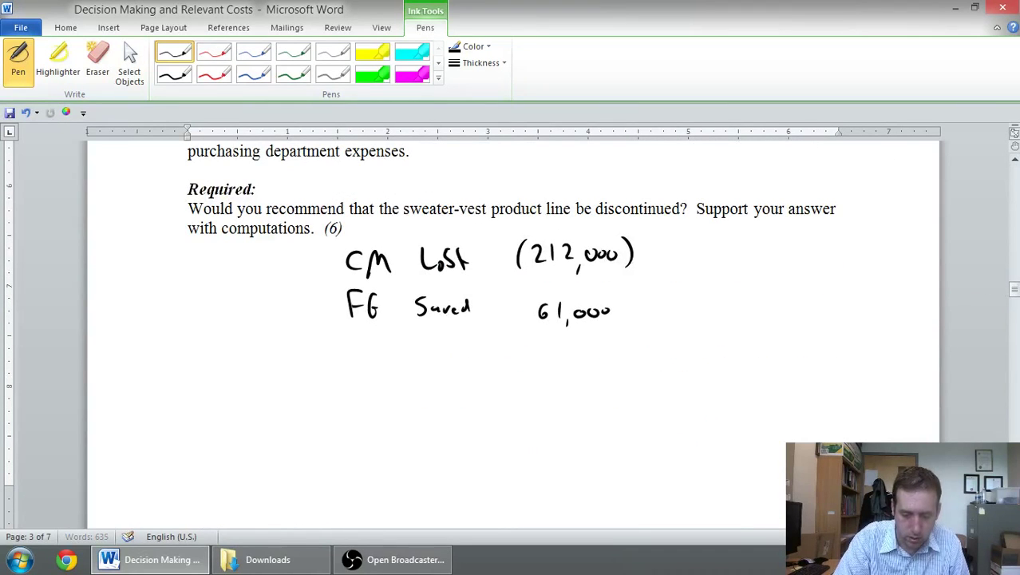
{"action": "left_click_drag", "start_coordinate": [548, 339], "coordinate": [543, 350]}
{"action": "left_click_drag", "start_coordinate": [554, 335], "coordinate": [564, 356]}
{"action": "left_click_drag", "start_coordinate": [576, 341], "coordinate": [597, 341]}
{"action": "mouse_move", "coordinate": [545, 367]}
{"action": "left_mouse_down"}
{"action": "mouse_move", "coordinate": [551, 385]}
{"action": "mouse_move", "coordinate": [573, 393]}
{"action": "left_mouse_up"}
{"action": "left_click_drag", "start_coordinate": [586, 374], "coordinate": [598, 375]}
{"action": "left_click_drag", "start_coordinate": [611, 374], "coordinate": [609, 374]}
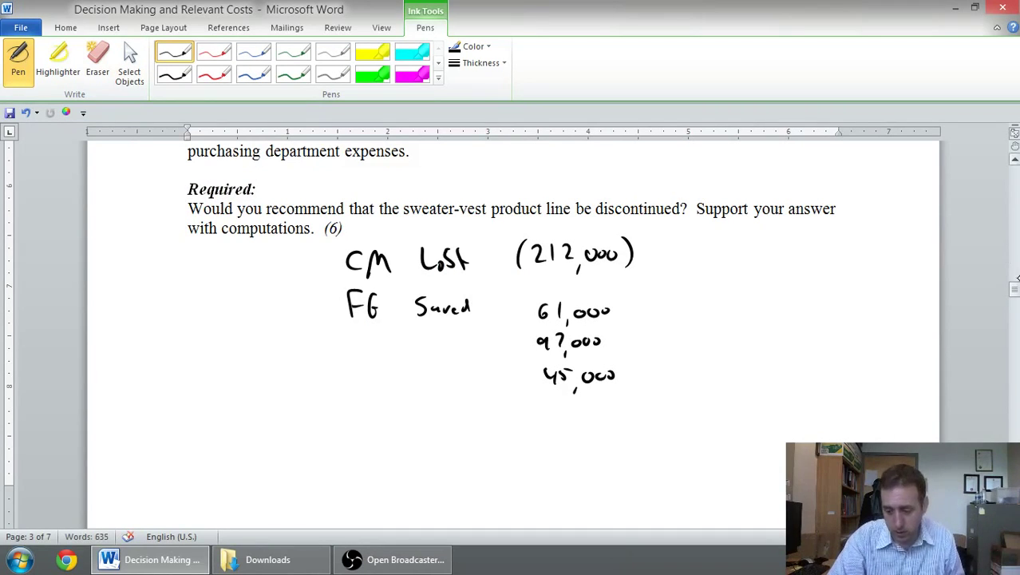
{"action": "scroll", "coordinate": [1015, 287], "scroll_direction": "up", "scroll_amount": 5}
{"action": "scroll", "coordinate": [1017, 285], "scroll_direction": "down", "scroll_amount": 9}
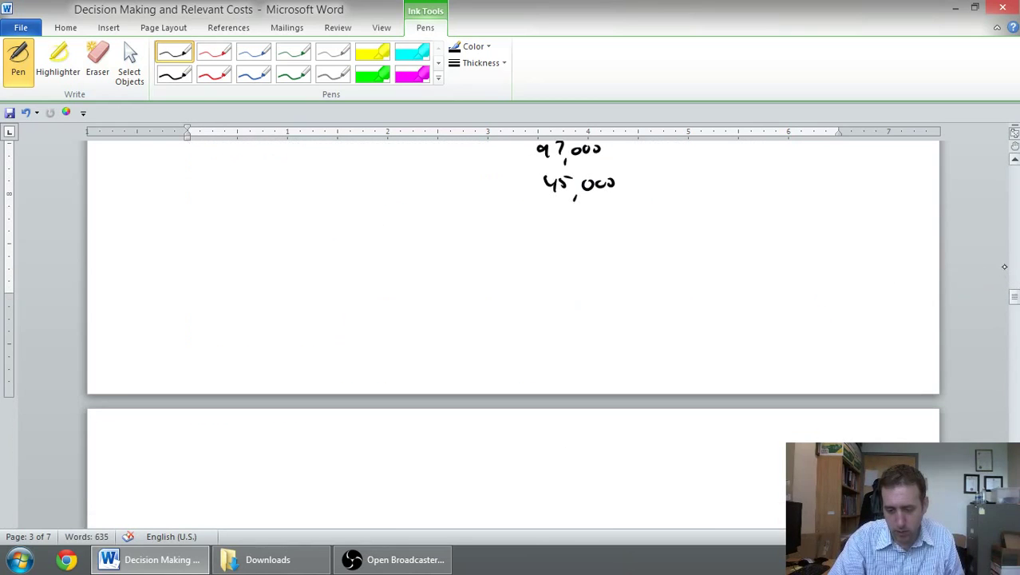
{"action": "scroll", "coordinate": [1008, 264], "scroll_direction": "up", "scroll_amount": 8}
{"action": "scroll", "coordinate": [1007, 263], "scroll_direction": "up", "scroll_amount": 9}
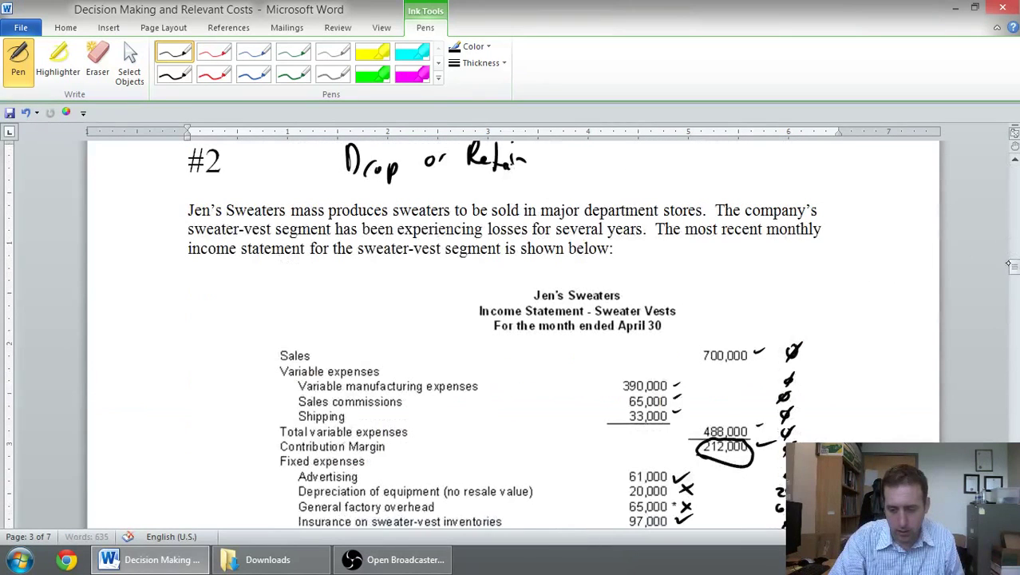
{"action": "scroll", "coordinate": [1012, 271], "scroll_direction": "down", "scroll_amount": 2}
{"action": "scroll", "coordinate": [1014, 280], "scroll_direction": "down", "scroll_amount": 9}
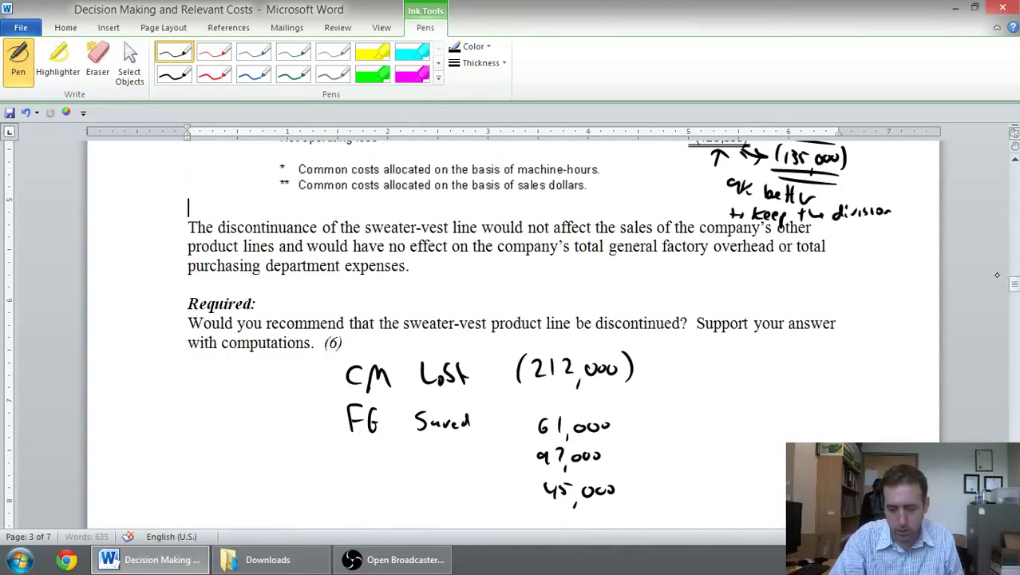
{"action": "left_click_drag", "start_coordinate": [1014, 281], "coordinate": [1015, 276]}
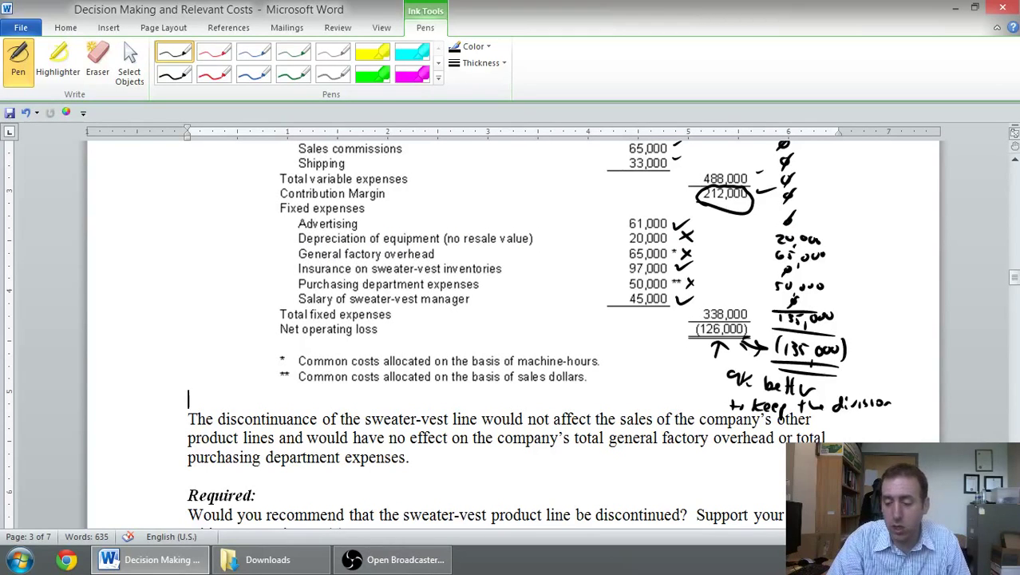
Step: Launch Calculator through the Start menu search
{"action": "left_click", "coordinate": [1010, 303]}
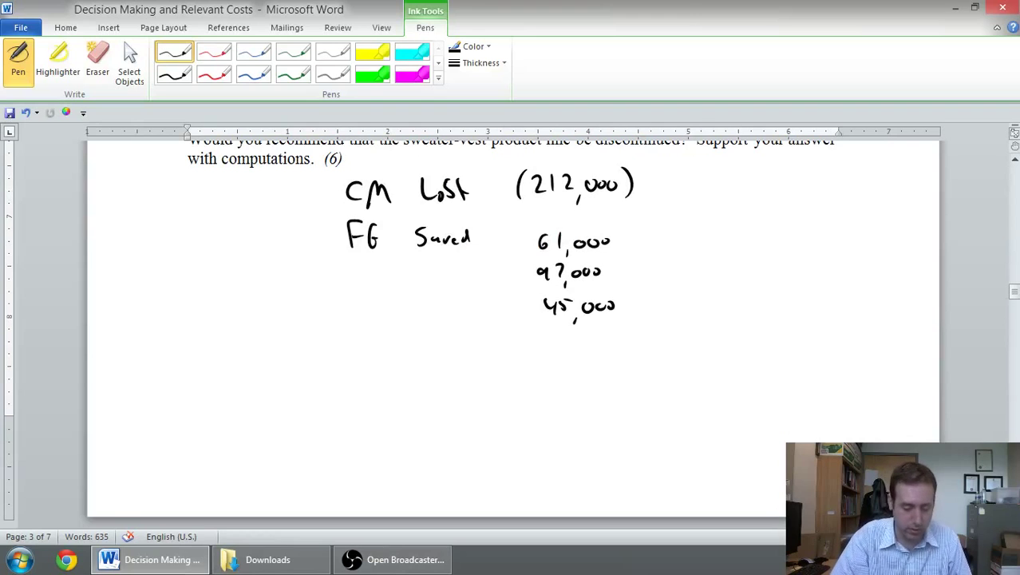
{"action": "key", "text": "super"}
{"action": "type", "text": "c"}
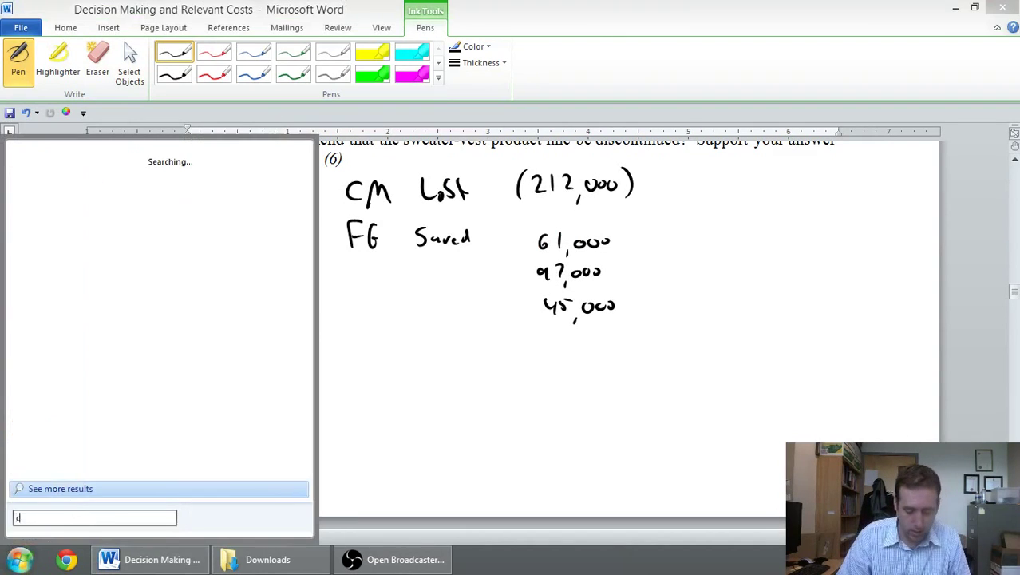
{"action": "key", "text": "Escape"}
Step: Compute 61000 + 97000 + 45000 to get 203000
{"action": "type", "text": "61000"}
{"action": "key", "text": "plus"}
{"action": "type", "text": "97000"}
{"action": "key", "text": "plus"}
{"action": "type", "text": "45000"}
{"action": "key", "text": "Return"}
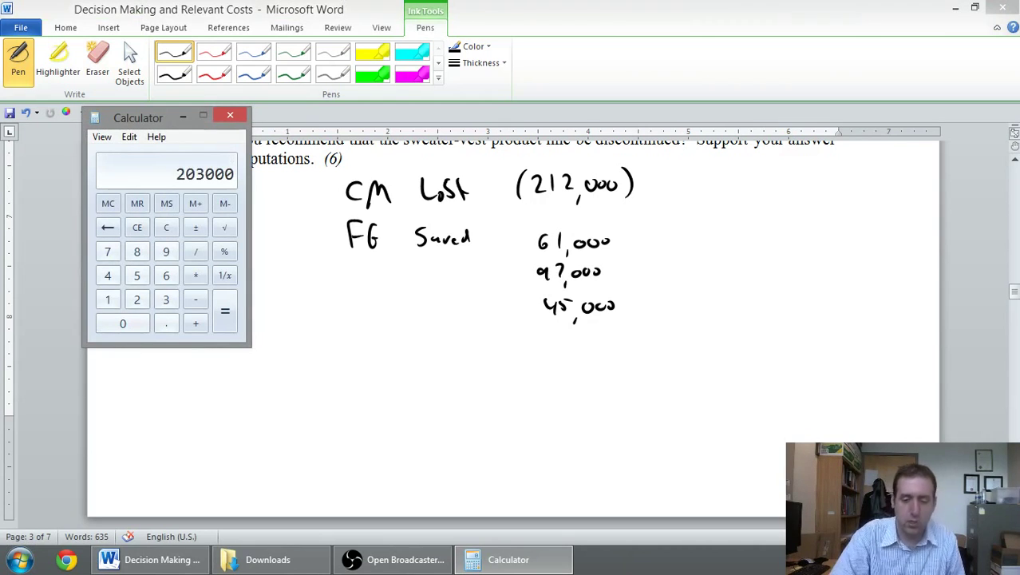
Step: Underline the savings column under 45,000, then write and underline the 203,000 total in ink
{"action": "left_click", "coordinate": [536, 323]}
{"action": "left_click_drag", "start_coordinate": [536, 324], "coordinate": [610, 324]}
{"action": "mouse_move", "coordinate": [543, 338]}
{"action": "left_mouse_down"}
{"action": "mouse_move", "coordinate": [558, 352]}
{"action": "mouse_move", "coordinate": [561, 338]}
{"action": "mouse_move", "coordinate": [571, 356]}
{"action": "left_mouse_up"}
{"action": "left_click_drag", "start_coordinate": [579, 355], "coordinate": [587, 342]}
{"action": "left_click_drag", "start_coordinate": [600, 341], "coordinate": [614, 342]}
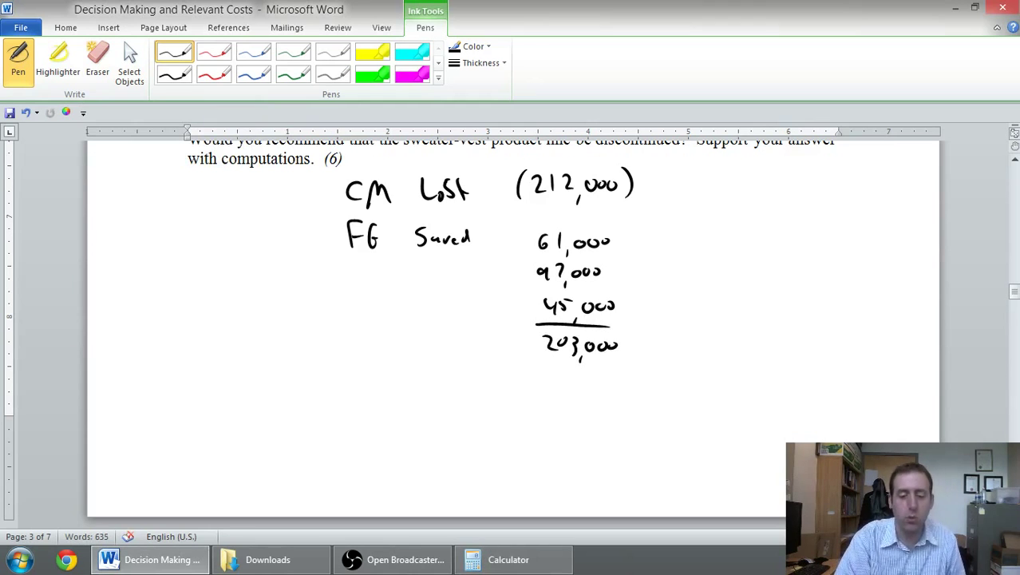
{"action": "left_click_drag", "start_coordinate": [528, 367], "coordinate": [608, 367]}
Step: Write the (9,000) net difference below the total and double-underline it
{"action": "mouse_move", "coordinate": [550, 380]}
{"action": "left_mouse_down"}
{"action": "mouse_move", "coordinate": [547, 403]}
{"action": "mouse_move", "coordinate": [567, 399]}
{"action": "mouse_move", "coordinate": [574, 410]}
{"action": "left_mouse_up"}
{"action": "left_click_drag", "start_coordinate": [588, 388], "coordinate": [597, 389]}
{"action": "left_click_drag", "start_coordinate": [613, 386], "coordinate": [626, 403]}
{"action": "left_click_drag", "start_coordinate": [546, 416], "coordinate": [630, 413]}
{"action": "left_click_drag", "start_coordinate": [563, 427], "coordinate": [611, 424]}
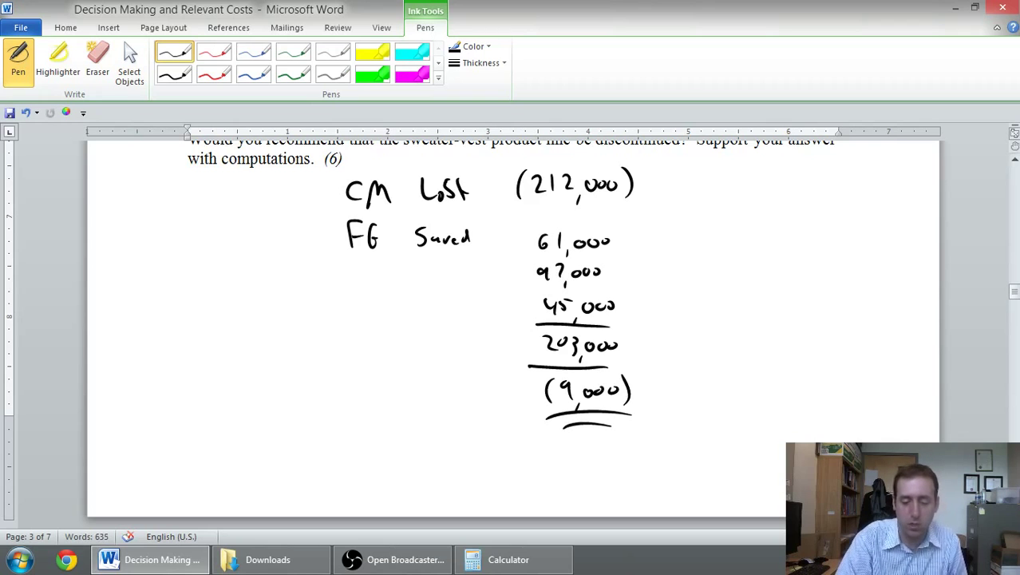
Step: Check the income statement figures, then label the 61,000 savings line as Advertising
{"action": "left_click", "coordinate": [1012, 164]}
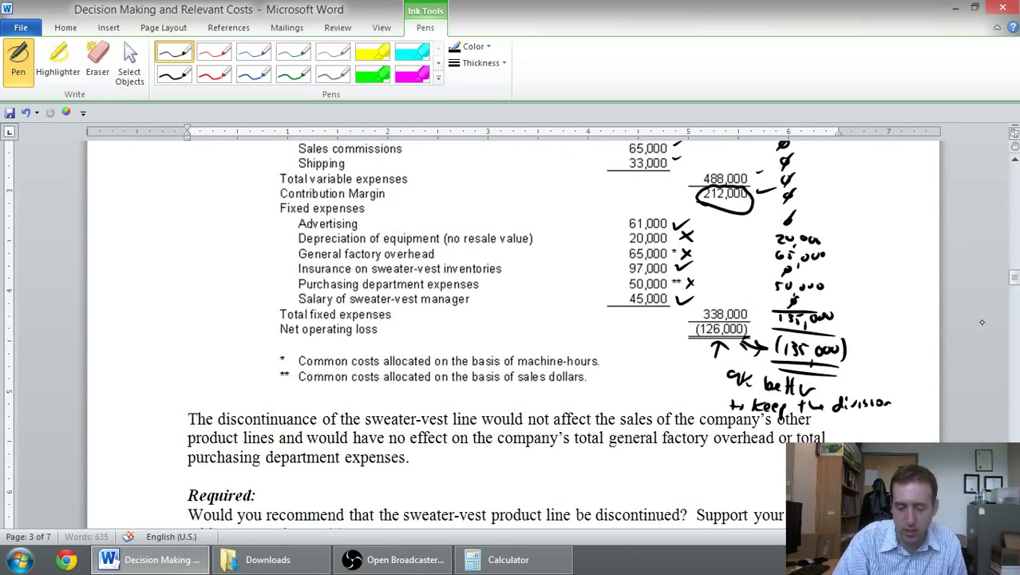
{"action": "left_click", "coordinate": [1011, 329]}
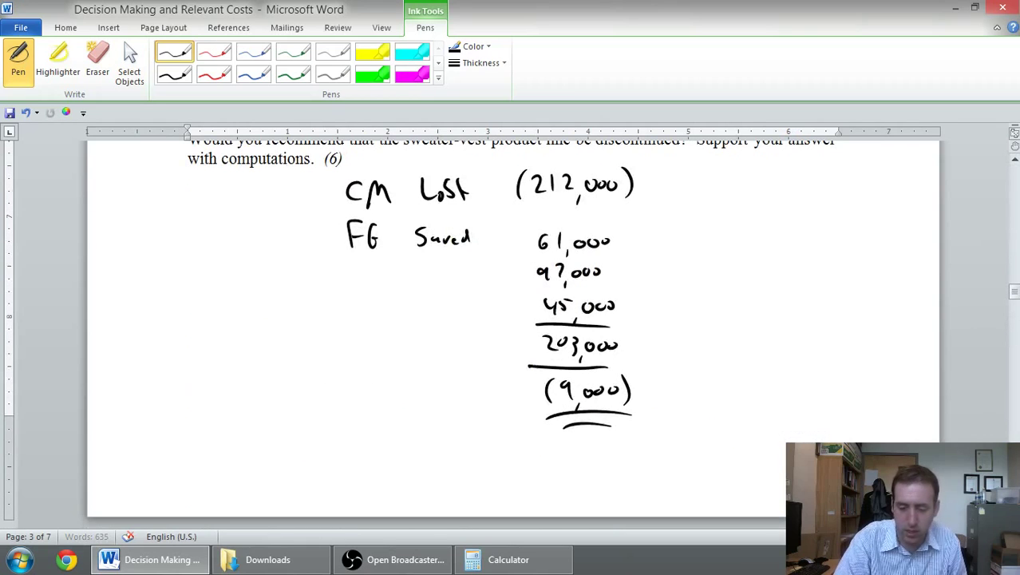
{"action": "left_click_drag", "start_coordinate": [438, 264], "coordinate": [490, 254]}
{"action": "mouse_move", "coordinate": [488, 242]}
{"action": "left_mouse_down"}
{"action": "mouse_move", "coordinate": [494, 261]}
{"action": "mouse_move", "coordinate": [499, 249]}
{"action": "mouse_move", "coordinate": [522, 248]}
{"action": "mouse_move", "coordinate": [518, 261]}
{"action": "left_mouse_up"}
{"action": "left_click_drag", "start_coordinate": [448, 278], "coordinate": [451, 296]}
{"action": "mouse_move", "coordinate": [445, 295]}
{"action": "left_mouse_down"}
{"action": "mouse_move", "coordinate": [523, 273]}
{"action": "mouse_move", "coordinate": [442, 324]}
{"action": "mouse_move", "coordinate": [495, 313]}
{"action": "mouse_move", "coordinate": [506, 337]}
{"action": "left_mouse_up"}
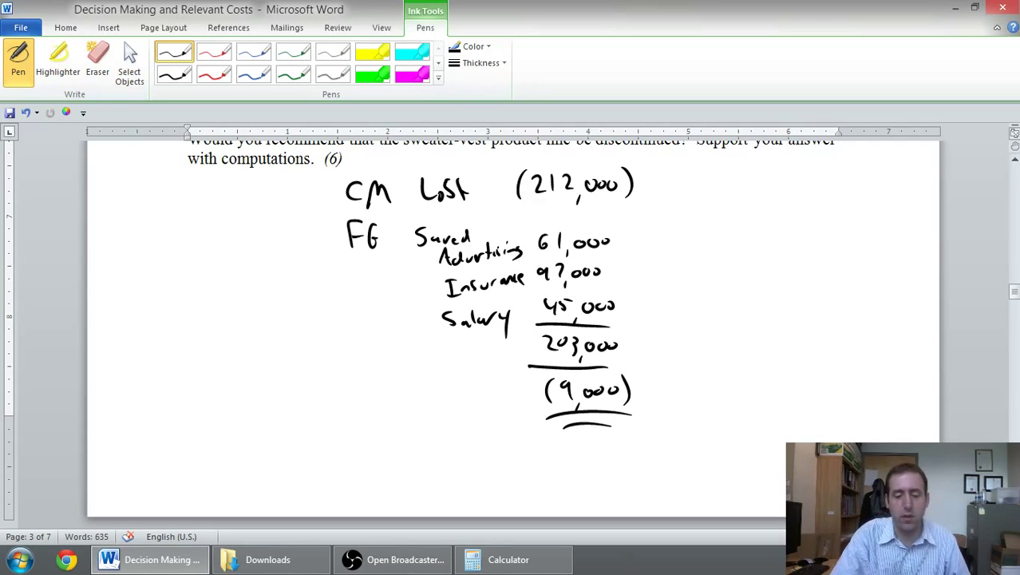
Step: Handwrite the 'Total FF Saved' label beside the 203,000 total
{"action": "mouse_move", "coordinate": [348, 334]}
{"action": "left_mouse_down"}
{"action": "mouse_move", "coordinate": [349, 356]}
{"action": "mouse_move", "coordinate": [358, 335]}
{"action": "left_mouse_up"}
{"action": "left_click_drag", "start_coordinate": [368, 351], "coordinate": [371, 357]}
{"action": "left_click_drag", "start_coordinate": [381, 353], "coordinate": [388, 357]}
{"action": "mouse_move", "coordinate": [403, 335]}
{"action": "left_mouse_down"}
{"action": "mouse_move", "coordinate": [403, 358]}
{"action": "mouse_move", "coordinate": [413, 337]}
{"action": "left_mouse_up"}
{"action": "mouse_move", "coordinate": [425, 342]}
{"action": "left_mouse_down"}
{"action": "mouse_move", "coordinate": [425, 358]}
{"action": "mouse_move", "coordinate": [427, 339]}
{"action": "left_mouse_up"}
{"action": "left_click_drag", "start_coordinate": [455, 341], "coordinate": [447, 357]}
{"action": "left_click_drag", "start_coordinate": [460, 351], "coordinate": [488, 354]}
{"action": "left_click_drag", "start_coordinate": [499, 345], "coordinate": [496, 333]}
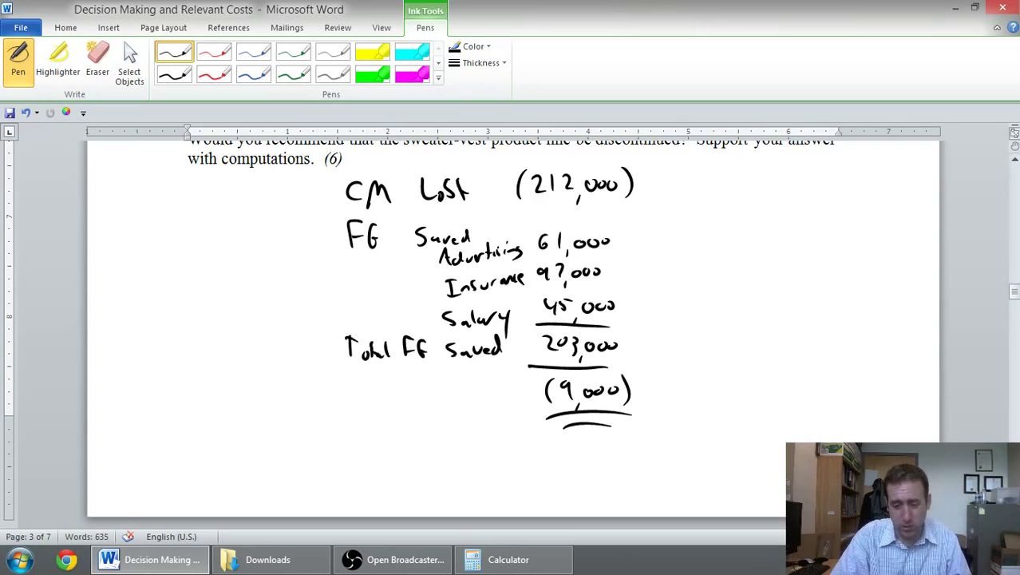
Step: Handwrite 'Net loss From' beside the (9,000) result
{"action": "left_click_drag", "start_coordinate": [323, 414], "coordinate": [353, 408]}
{"action": "left_click_drag", "start_coordinate": [356, 393], "coordinate": [358, 411]}
{"action": "left_click_drag", "start_coordinate": [349, 401], "coordinate": [362, 400]}
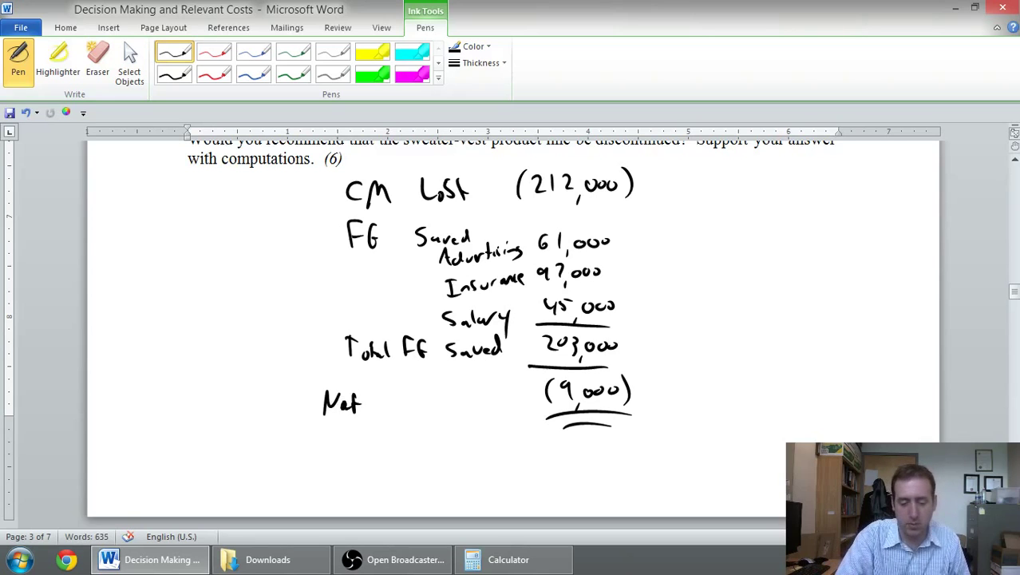
{"action": "left_click_drag", "start_coordinate": [378, 389], "coordinate": [380, 412]}
{"action": "left_click_drag", "start_coordinate": [392, 401], "coordinate": [395, 410]}
{"action": "mouse_move", "coordinate": [407, 399]}
{"action": "left_mouse_down"}
{"action": "mouse_move", "coordinate": [404, 410]}
{"action": "mouse_move", "coordinate": [438, 380]}
{"action": "mouse_move", "coordinate": [426, 405]}
{"action": "left_mouse_up"}
{"action": "left_click_drag", "start_coordinate": [428, 394], "coordinate": [438, 393]}
{"action": "left_click_drag", "start_coordinate": [442, 395], "coordinate": [446, 397]}
{"action": "left_click_drag", "start_coordinate": [451, 398], "coordinate": [466, 391]}
{"action": "left_click_drag", "start_coordinate": [471, 398], "coordinate": [485, 391]}
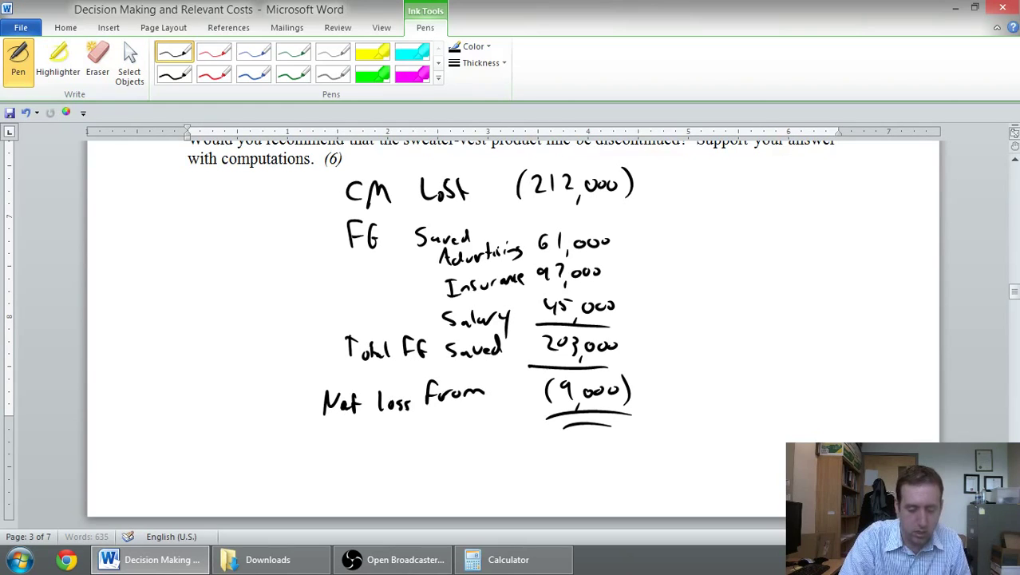
Step: Finish the label with 'dropping division' under the net loss wording
{"action": "left_click_drag", "start_coordinate": [353, 425], "coordinate": [356, 414]}
{"action": "mouse_move", "coordinate": [361, 426]}
{"action": "left_mouse_down"}
{"action": "mouse_move", "coordinate": [363, 435]}
{"action": "mouse_move", "coordinate": [386, 431]}
{"action": "left_mouse_up"}
{"action": "left_click_drag", "start_coordinate": [389, 424], "coordinate": [414, 427]}
{"action": "mouse_move", "coordinate": [268, 430]}
{"action": "left_mouse_down"}
{"action": "mouse_move", "coordinate": [273, 416]}
{"action": "mouse_move", "coordinate": [307, 446]}
{"action": "mouse_move", "coordinate": [326, 430]}
{"action": "mouse_move", "coordinate": [320, 442]}
{"action": "left_mouse_up"}
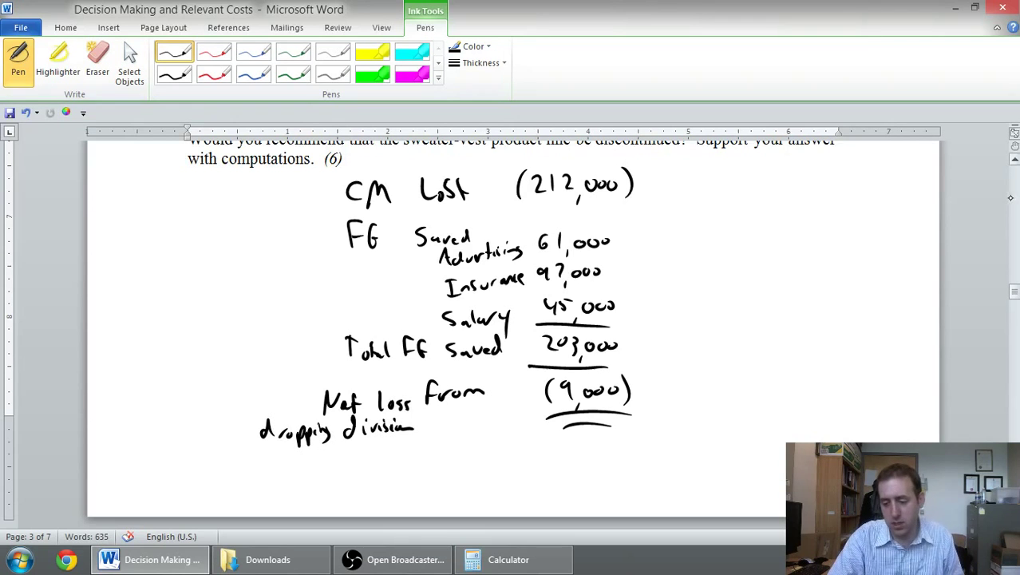
{"action": "scroll", "coordinate": [991, 207], "scroll_direction": "up", "scroll_amount": 6}
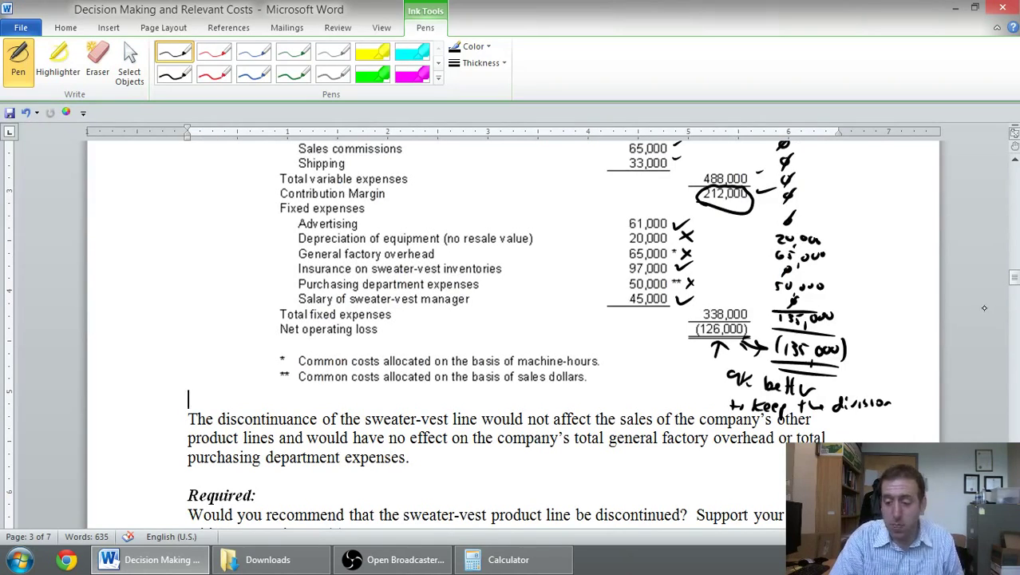
{"action": "scroll", "coordinate": [510, 327], "scroll_direction": "down", "scroll_amount": 8}
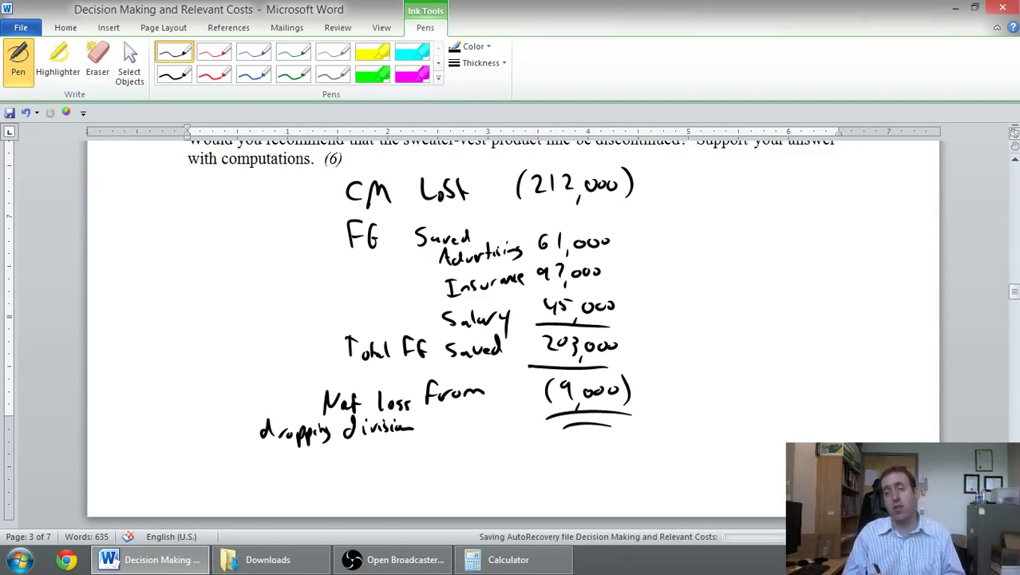
{"action": "scroll", "coordinate": [1006, 192], "scroll_direction": "up", "scroll_amount": 5}
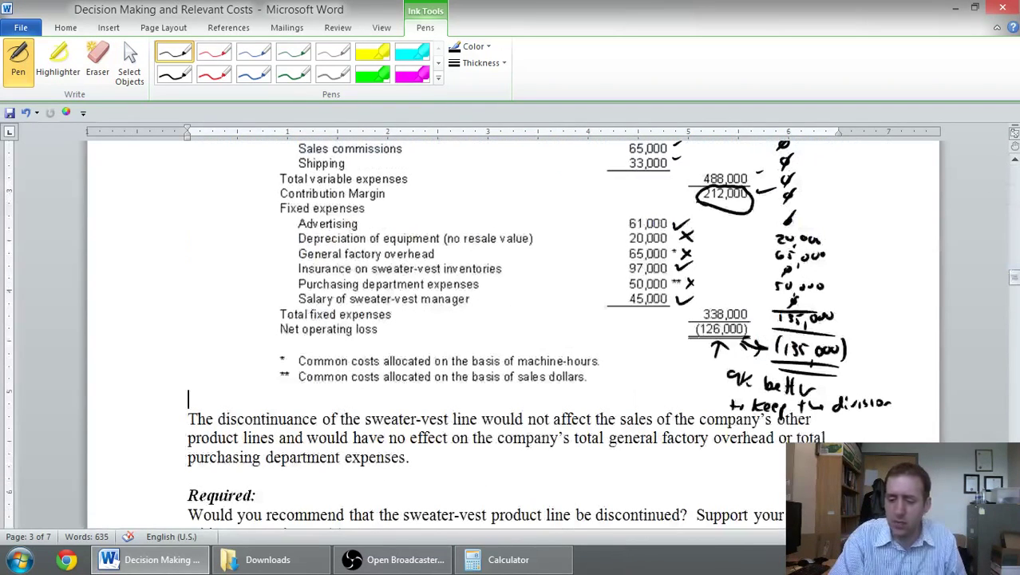